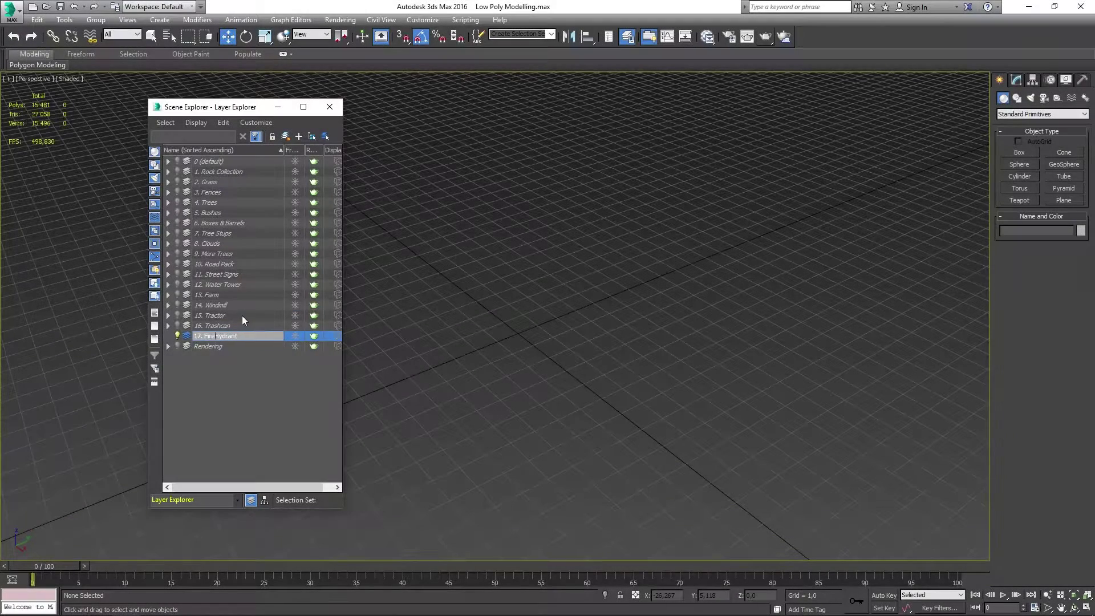
Create a small grid-snapped cylinder at the scene origin
left_click(330, 107)
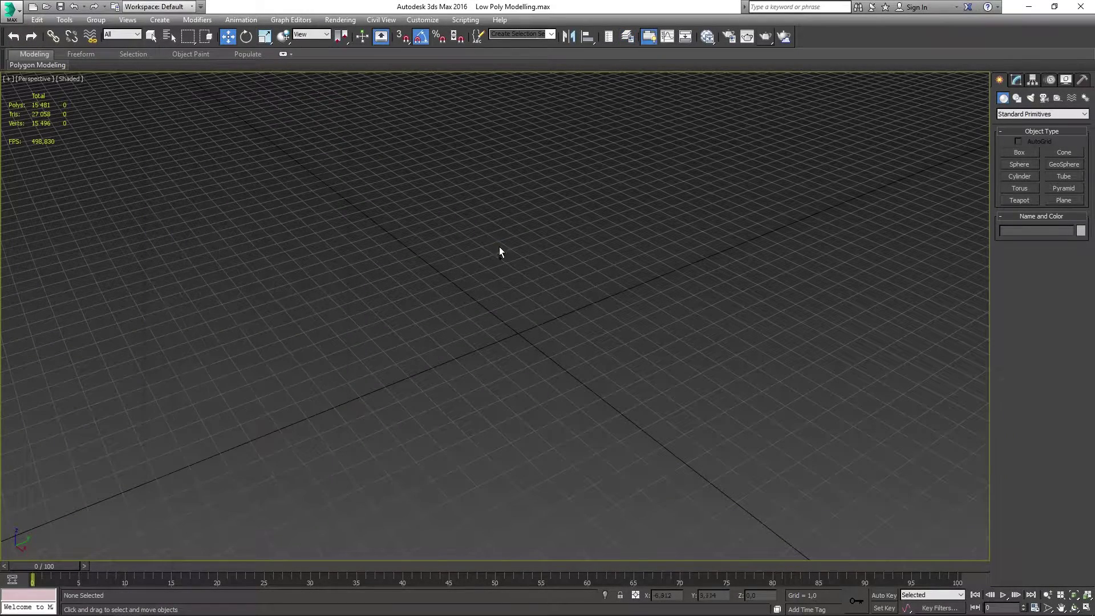
left_click(1019, 176)
key("s")
left_click_drag(519, 335, 524, 329)
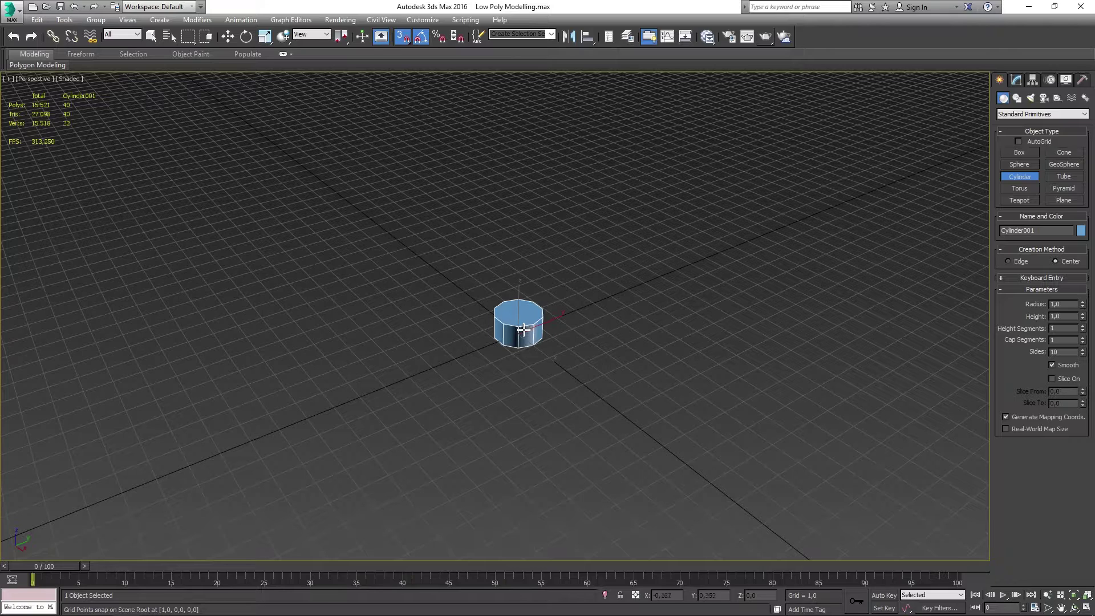
key("w")
scroll(524, 341, "up", 5)
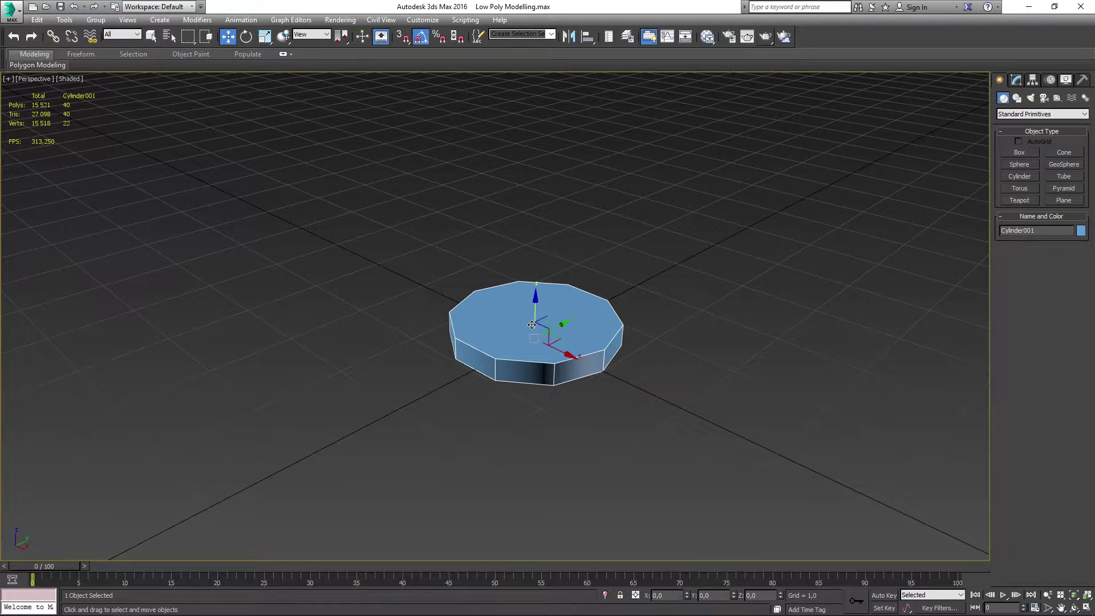
Convert the cylinder to Editable Poly and inset its top face by about 0.241
right_click(532, 325)
key("4")
key("ctrl+a")
middle_click_drag(532, 324, 522, 317, "alt")
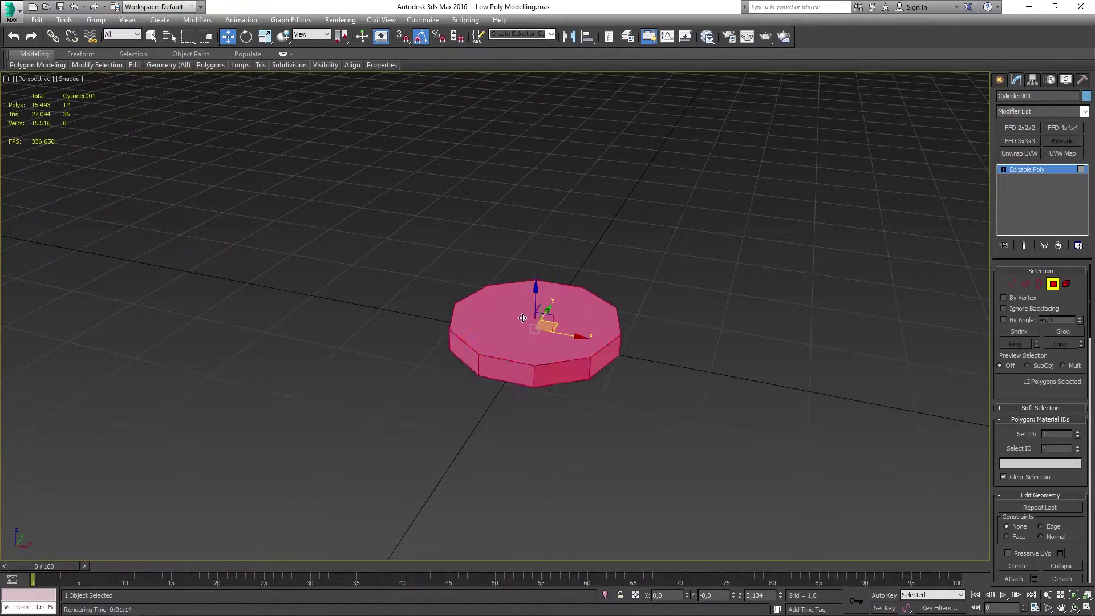
left_click(522, 317)
key("shift+i")
left_click_drag(505, 336, 505, 338)
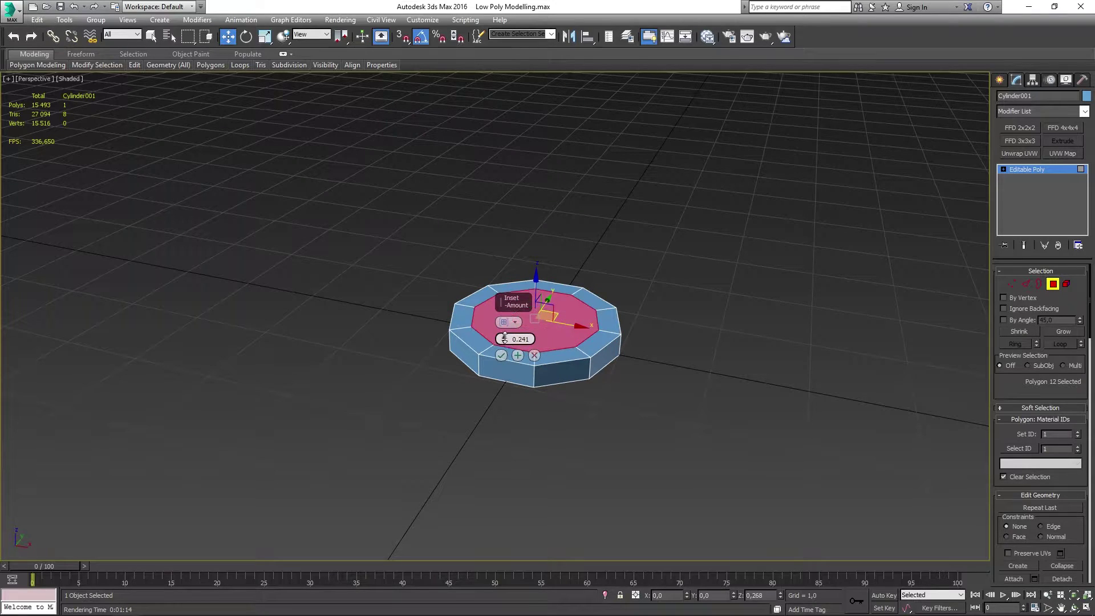
left_click(501, 355)
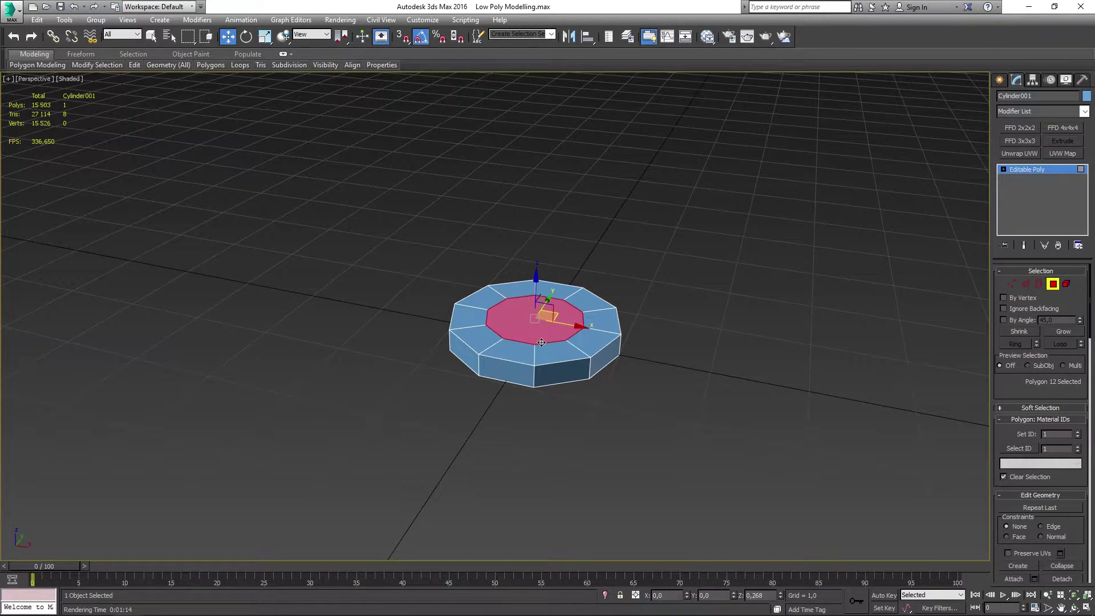
Extrude the inset top face upward into a tall column
key("shift+e")
left_click_drag(505, 331, 511, 330)
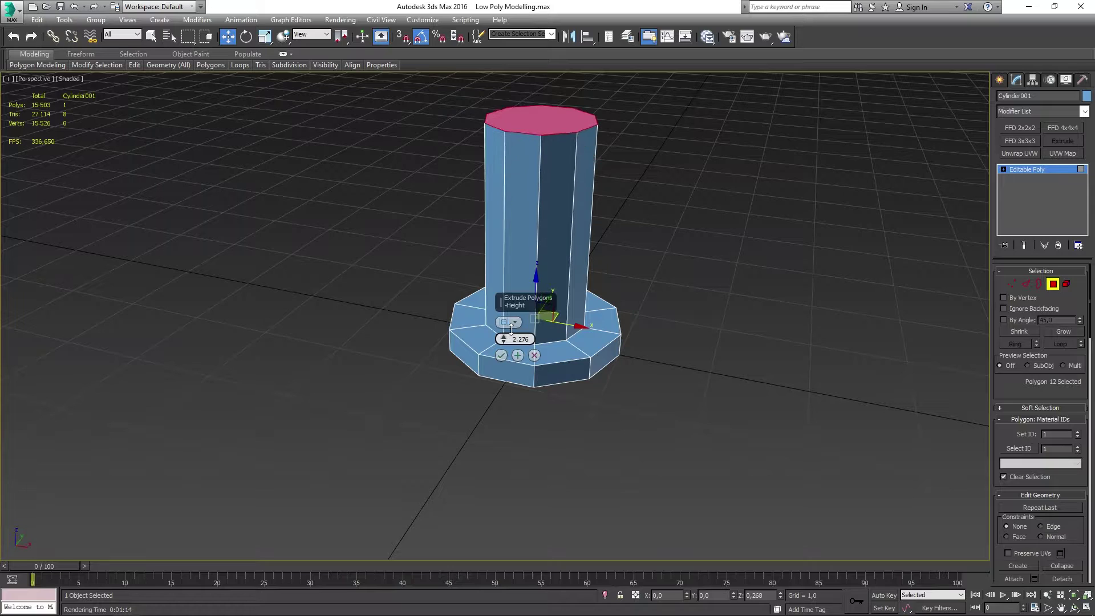
left_click(501, 354)
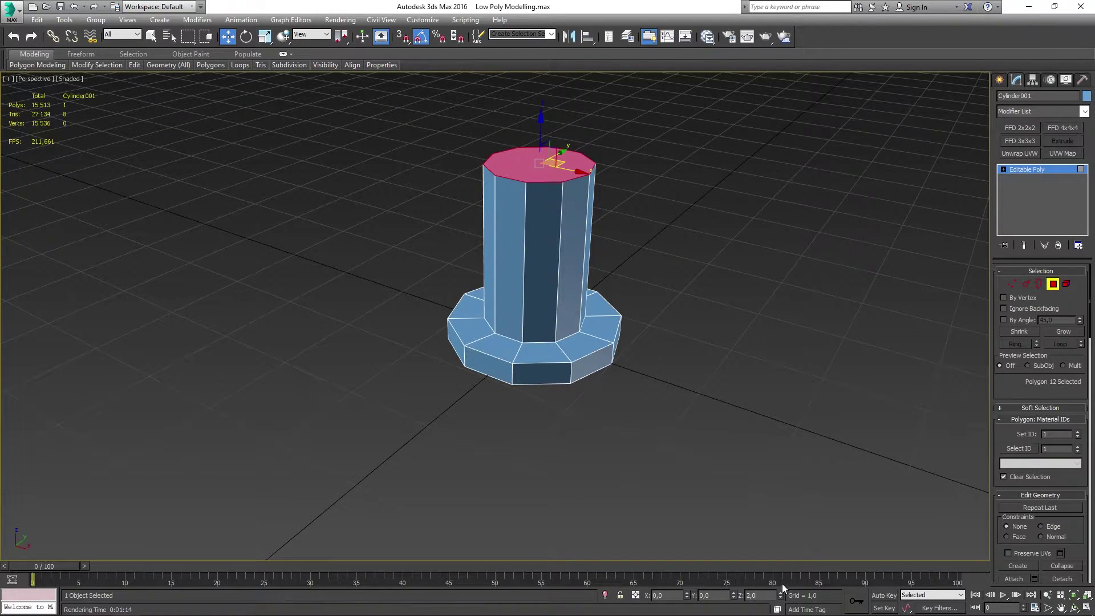
mouse_move(610, 240)
middle_mouse_down("alt")
mouse_move(610, 262)
mouse_move(596, 250)
middle_mouse_up("alt")
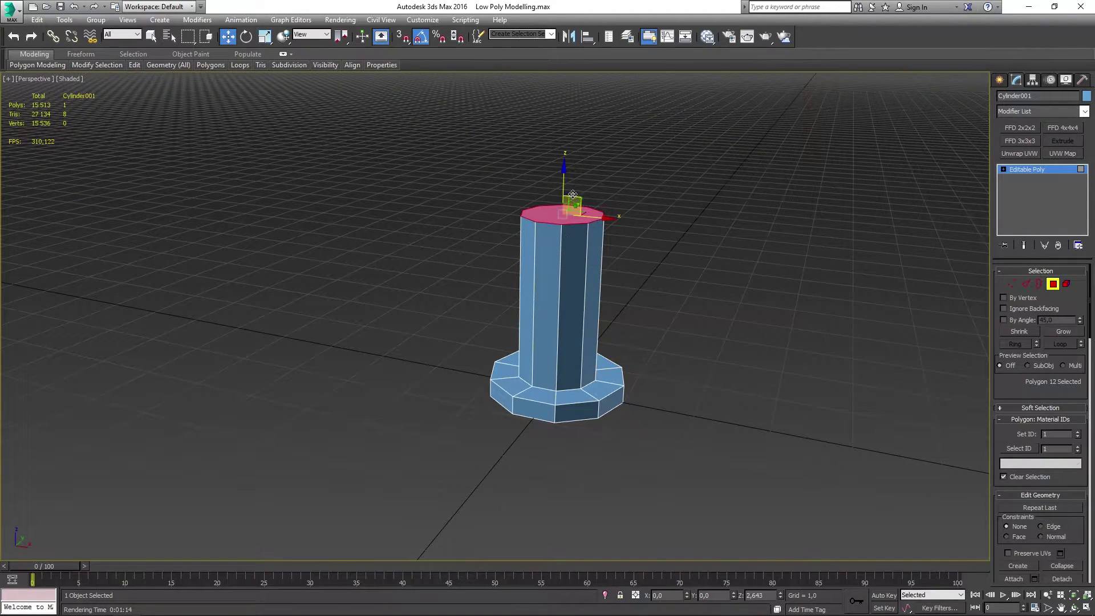
Drop an attempted bevel and give the column's top face a short extrusion instead
right_click(573, 212)
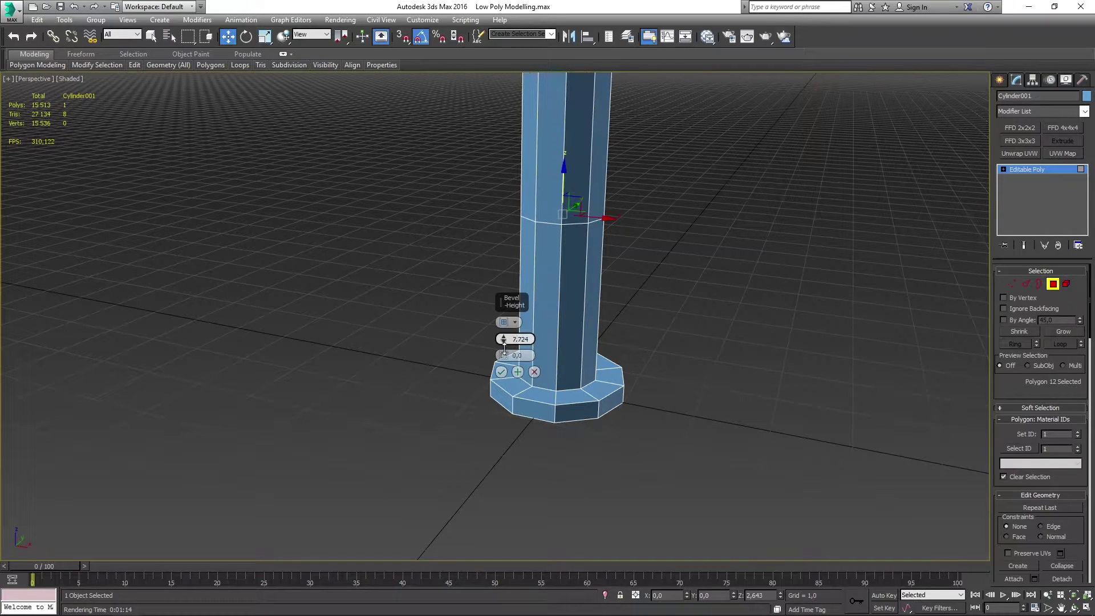
left_click_drag(501, 338, 502, 356)
left_click(533, 372)
right_click(568, 184)
left_click(536, 194)
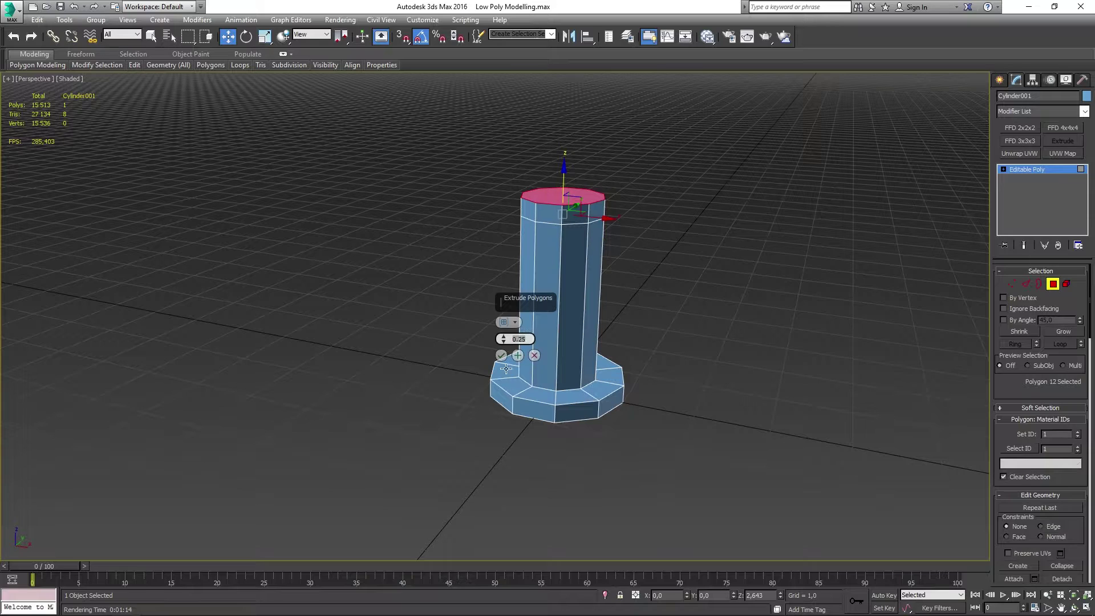
left_click(500, 355)
mouse_move(502, 355)
middle_mouse_down("alt")
mouse_move(618, 206)
mouse_move(532, 207)
mouse_move(512, 347)
middle_mouse_up("alt")
Extrude the upper side ring outward into a collar and bevel the top cap inward by -0.04
key("shift+e")
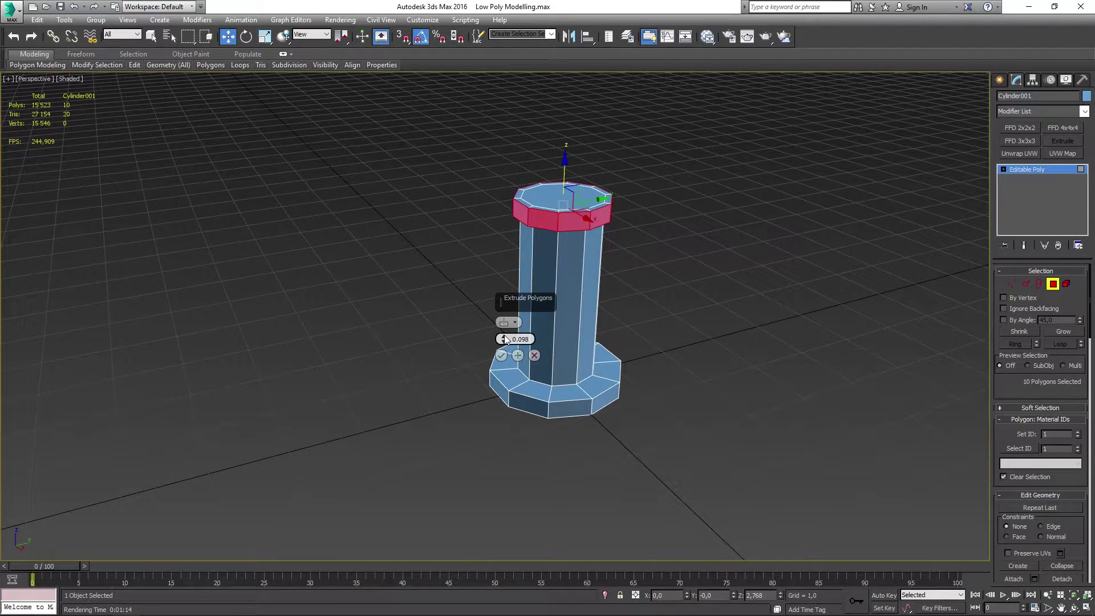
left_click(501, 355)
left_click(562, 194)
scroll(562, 256, "up", 2)
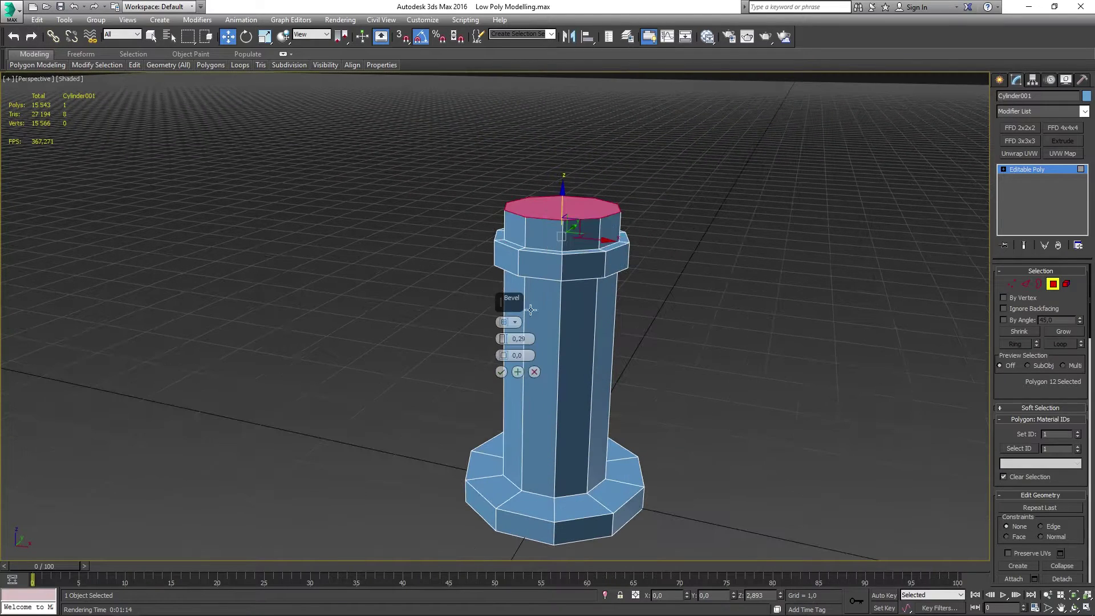
left_click_drag(505, 355, 507, 362)
right_click(506, 354)
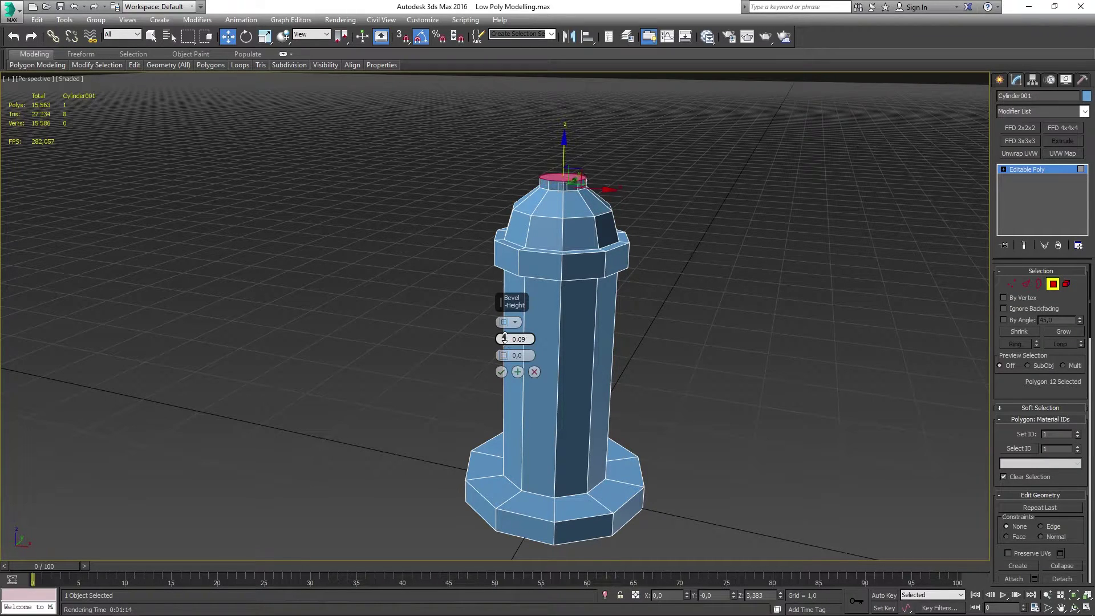
left_click_drag(503, 355, 504, 359)
middle_click_drag(704, 190, 702, 248)
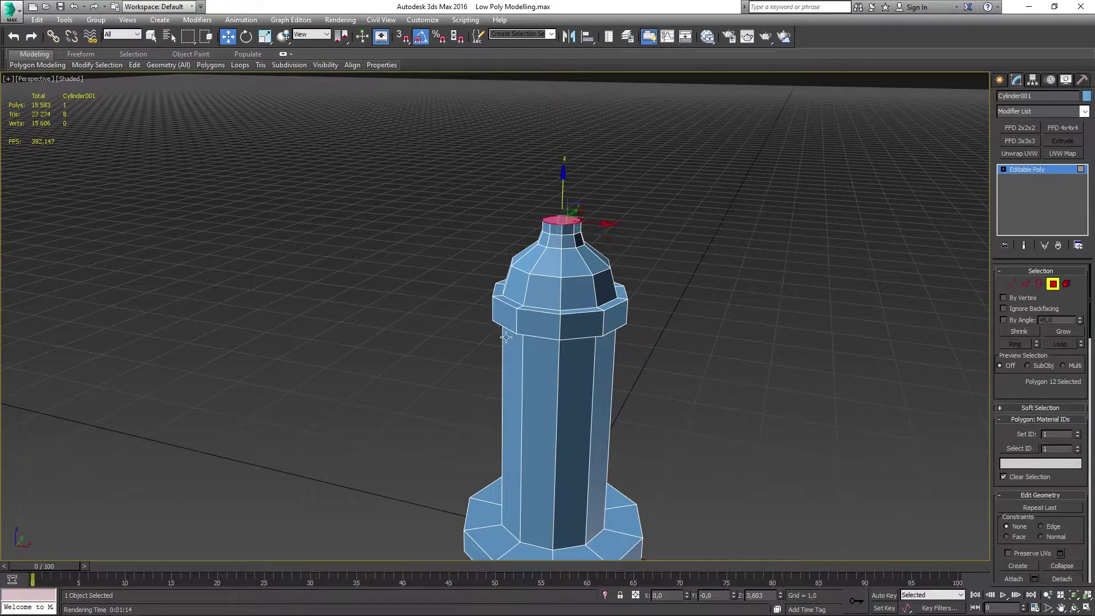
Extrude the narrowed cap into a small tip, then exit sub-object mode and deselect
key("shift+e")
left_click(504, 352)
scroll(571, 228, "up", 4)
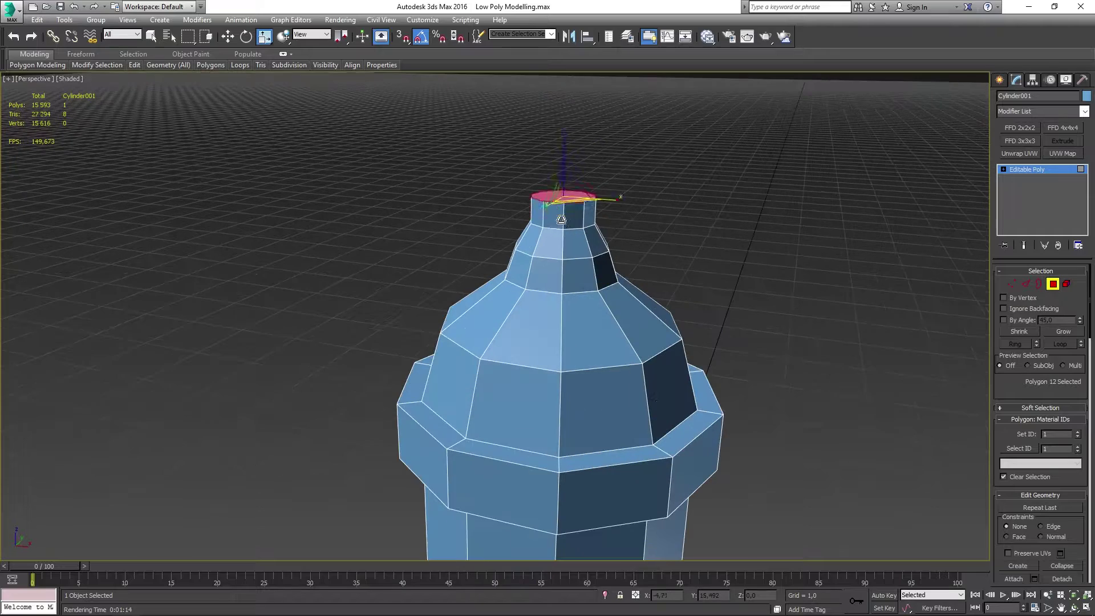
key("2")
key("4")
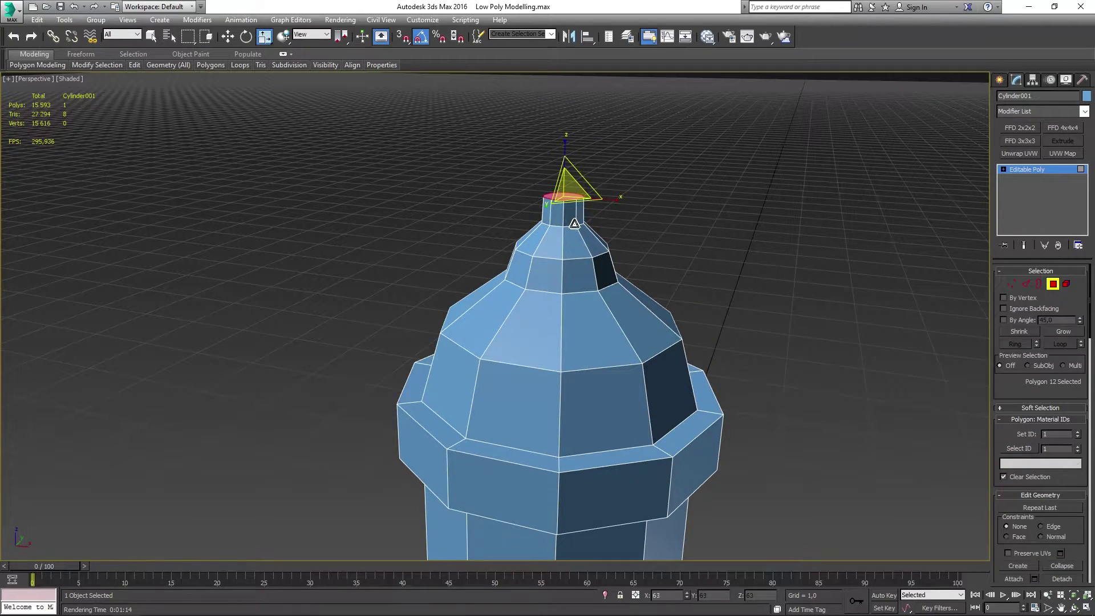
key("4")
left_click(688, 259)
scroll(689, 258, "down", 4)
Draw a flat cylinder beside the hydrant, replacing a first too-tall attempt
scroll(501, 281, "down", 3)
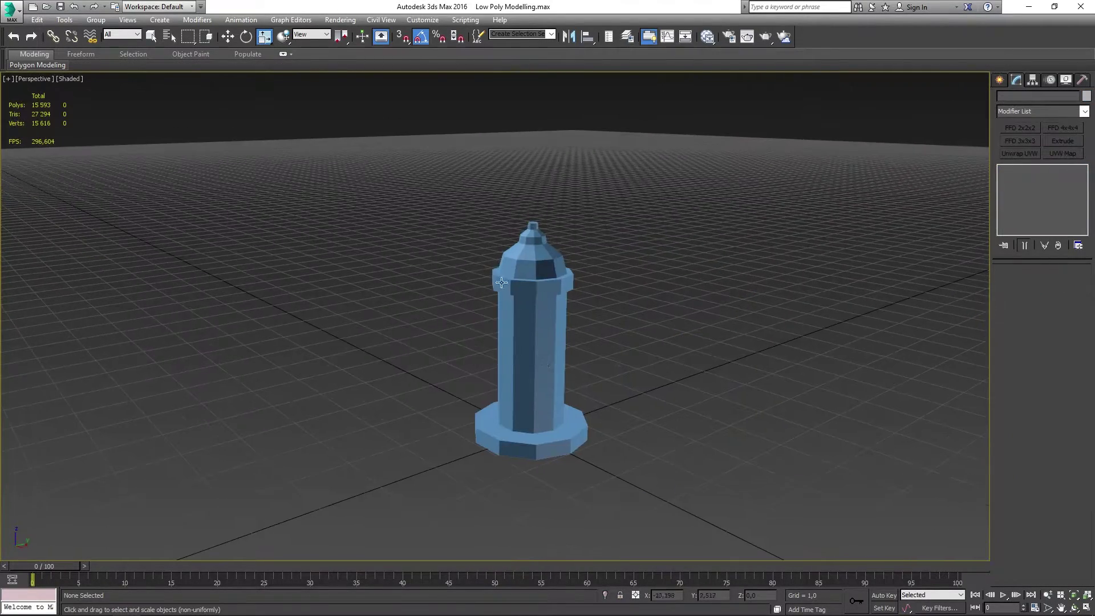
left_click(501, 281)
scroll(501, 281, "up", 3)
left_click(999, 79)
left_click(1019, 176)
left_click_drag(654, 399, 684, 399)
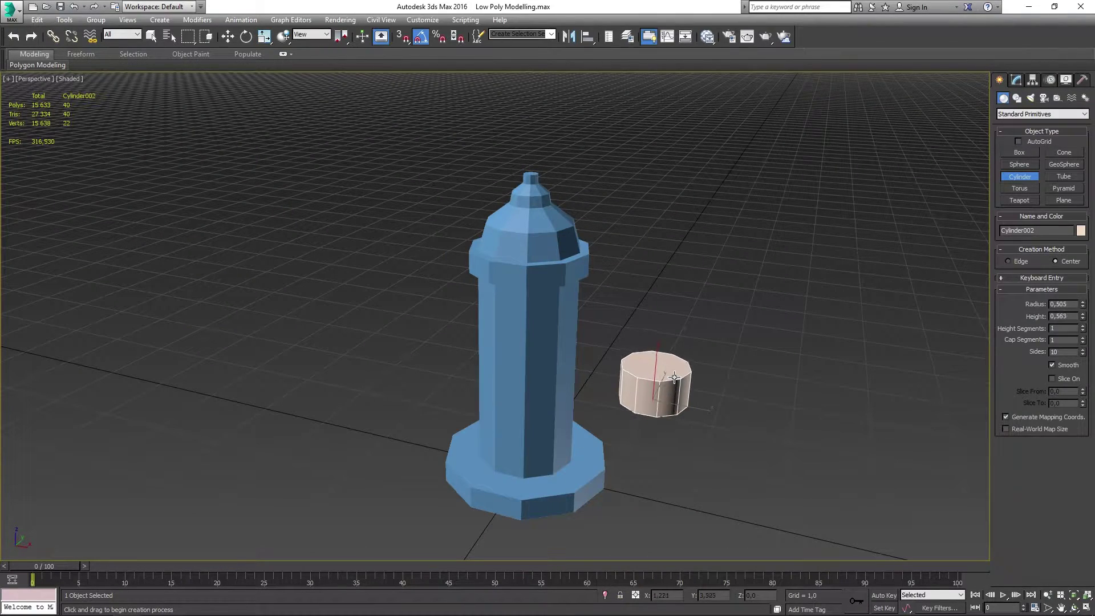
right_click(677, 345)
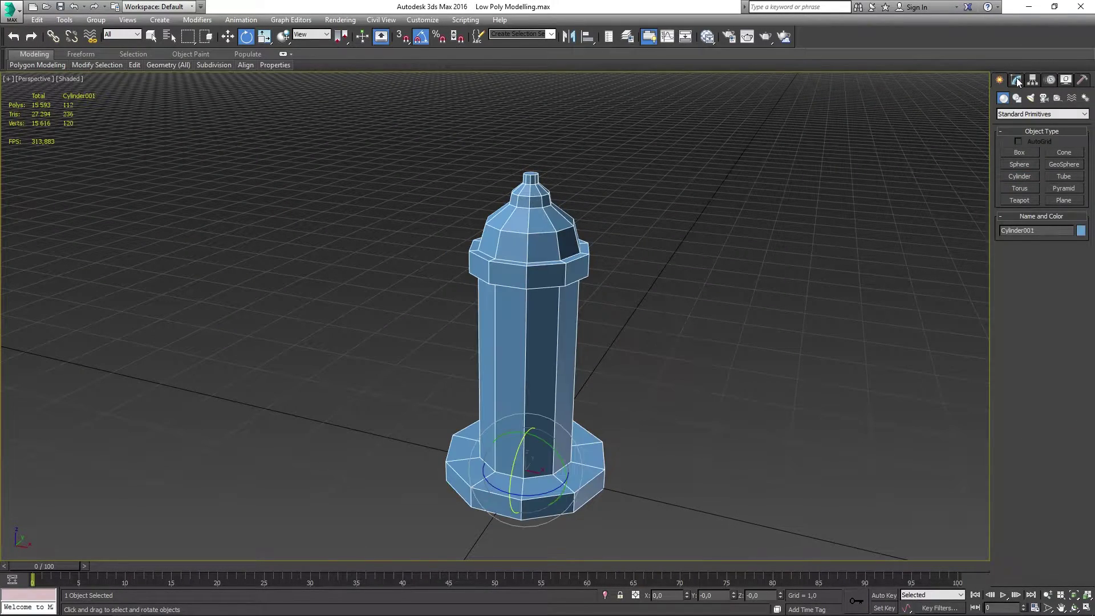
left_click_drag(660, 321, 684, 322)
left_click(685, 273)
scroll(684, 273, "up", 2)
Lower the new cylinder's side count, make it editable poly, and tip it about 85° sideways
left_click(1016, 79)
left_click_drag(1081, 333, 1082, 340)
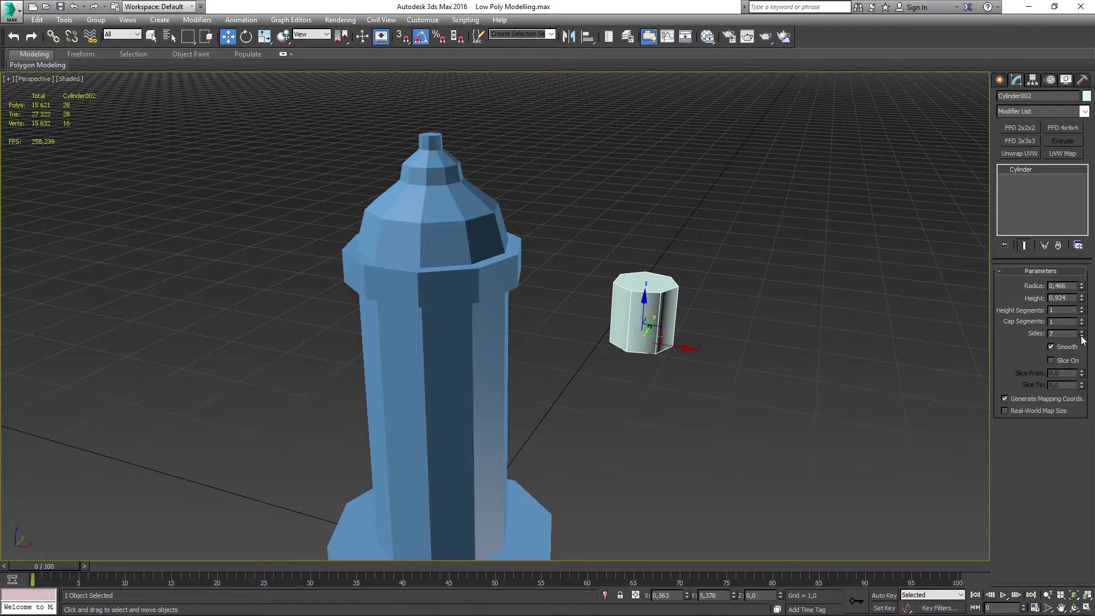
key("4")
key("ctrl+a")
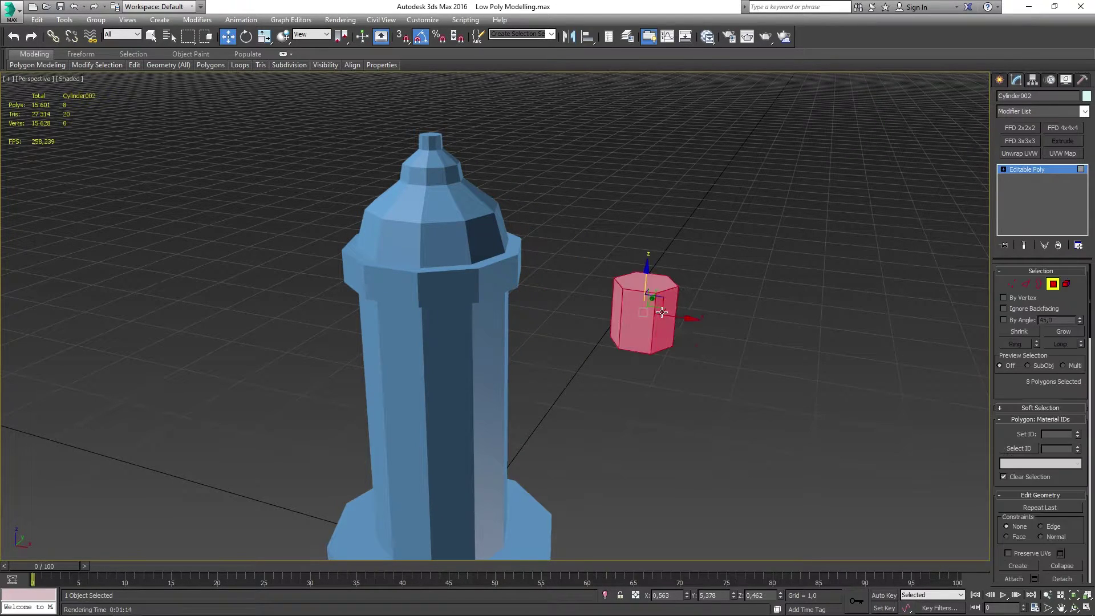
key("e")
mouse_move(644, 317)
left_mouse_down()
mouse_move(631, 345)
mouse_move(352, 265)
left_mouse_up()
key("w")
scroll(632, 348, "down", 3)
Shift-rotate a copy of the nozzle -75° about Z to the hydrant's front as a mesh clone
key("s")
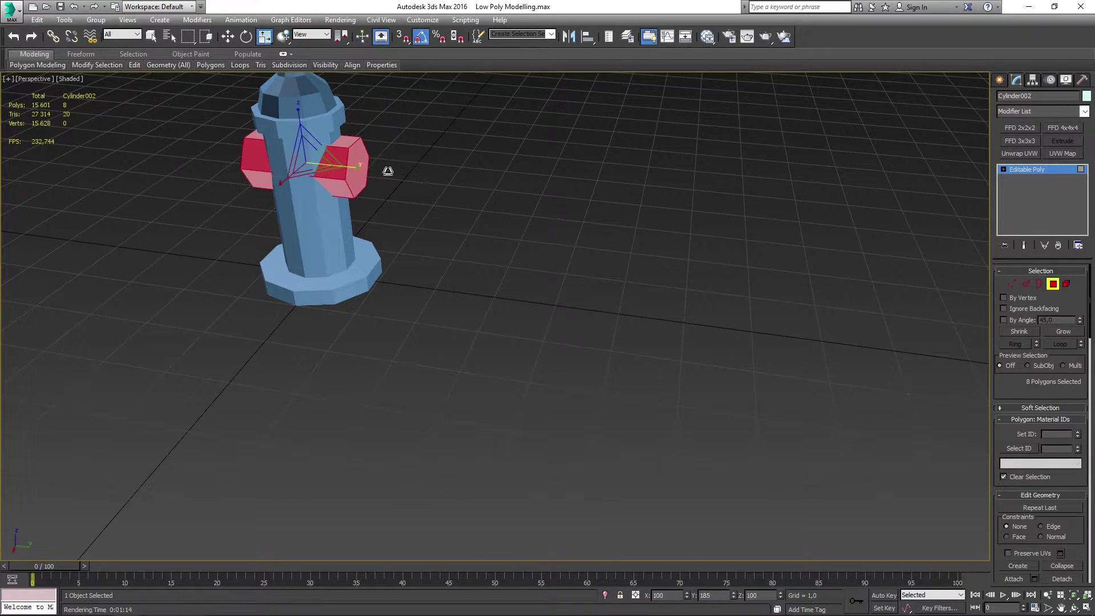
middle_click_drag(386, 171, 399, 182, "alt")
scroll(399, 183, "up", 5)
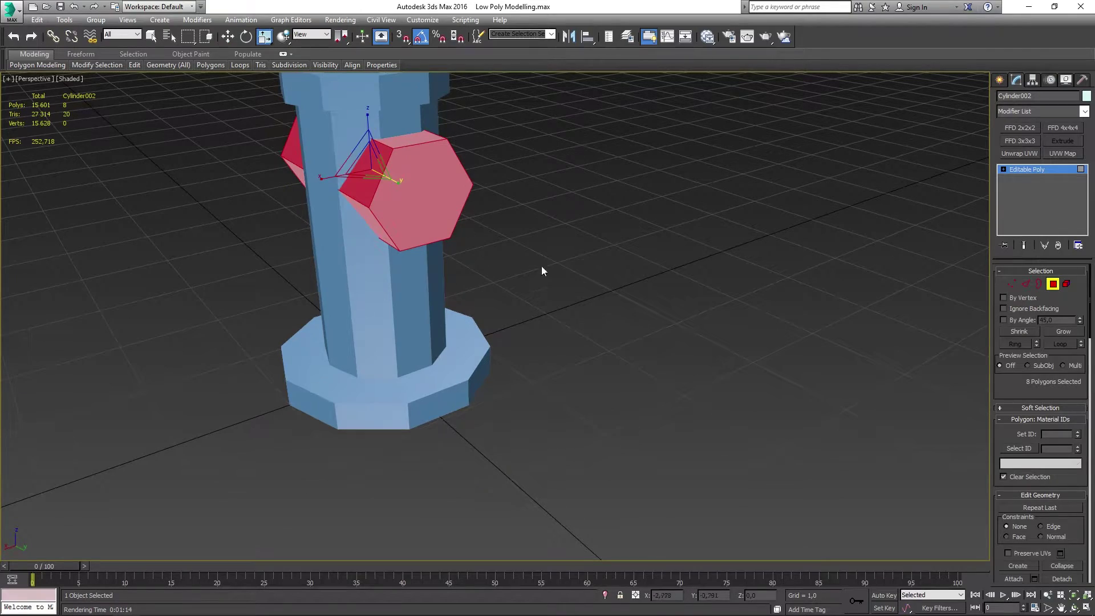
middle_click_drag(542, 271, 493, 186, "alt")
scroll(456, 177, "down", 3)
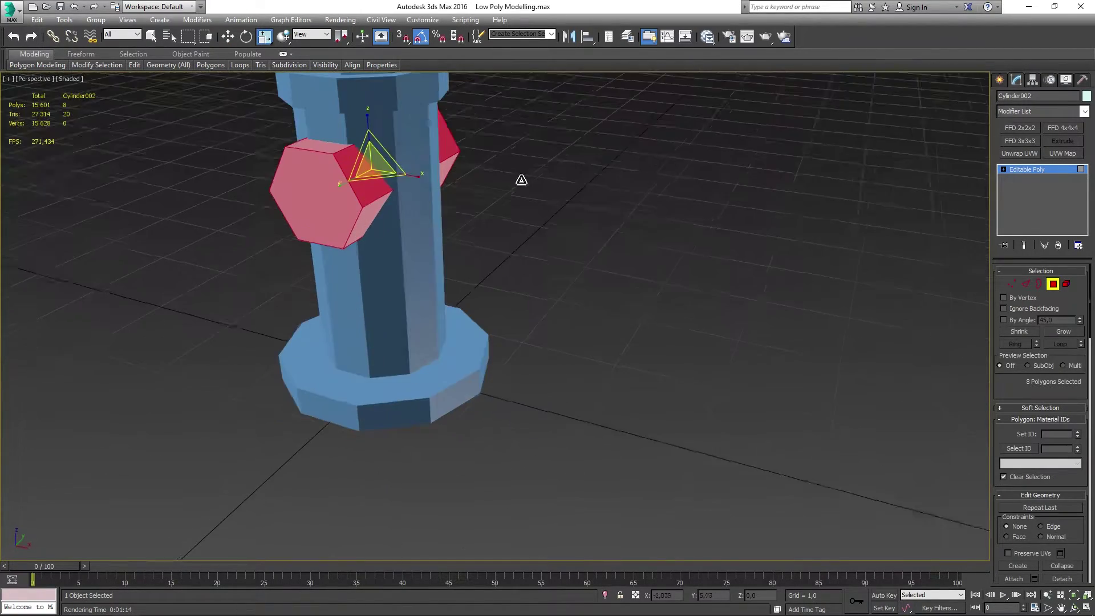
key("e")
scroll(510, 264, "down", 3)
left_click_drag(513, 268, 487, 303, "shift")
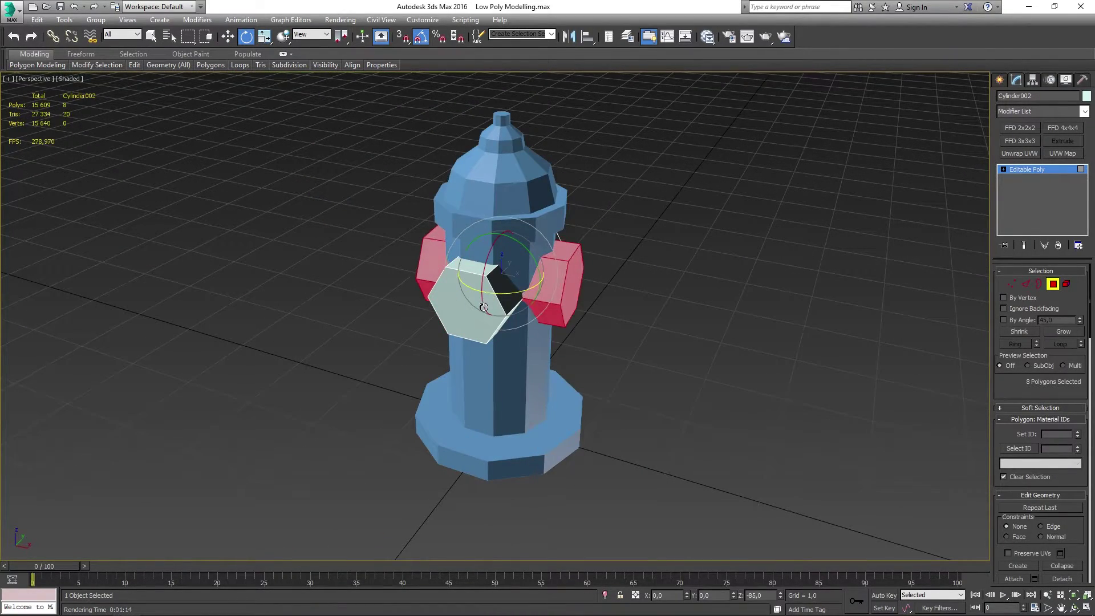
left_click(590, 317)
Bevel the end face of the side nozzle
key("r")
middle_click_drag(556, 289, 693, 282, "alt")
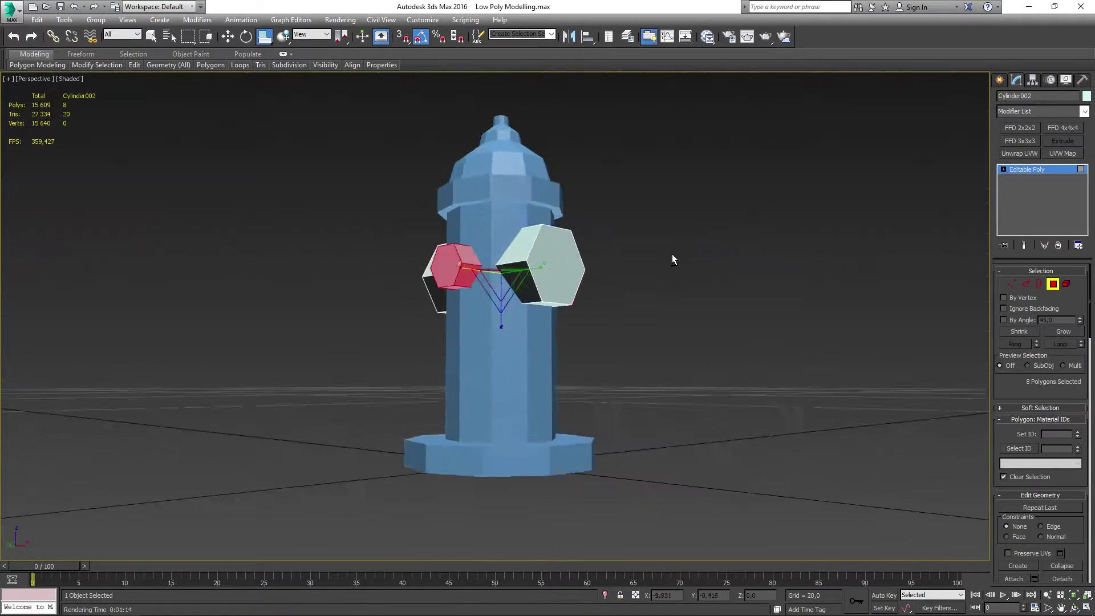
left_click(464, 299)
scroll(473, 297, "up", 2)
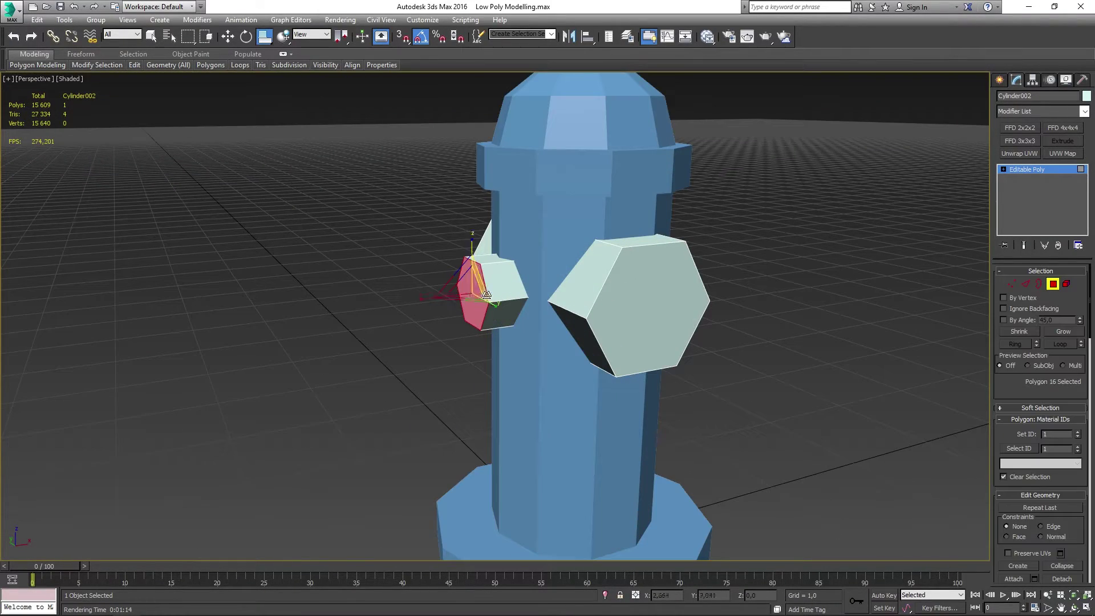
right_click(483, 294)
left_click(504, 341)
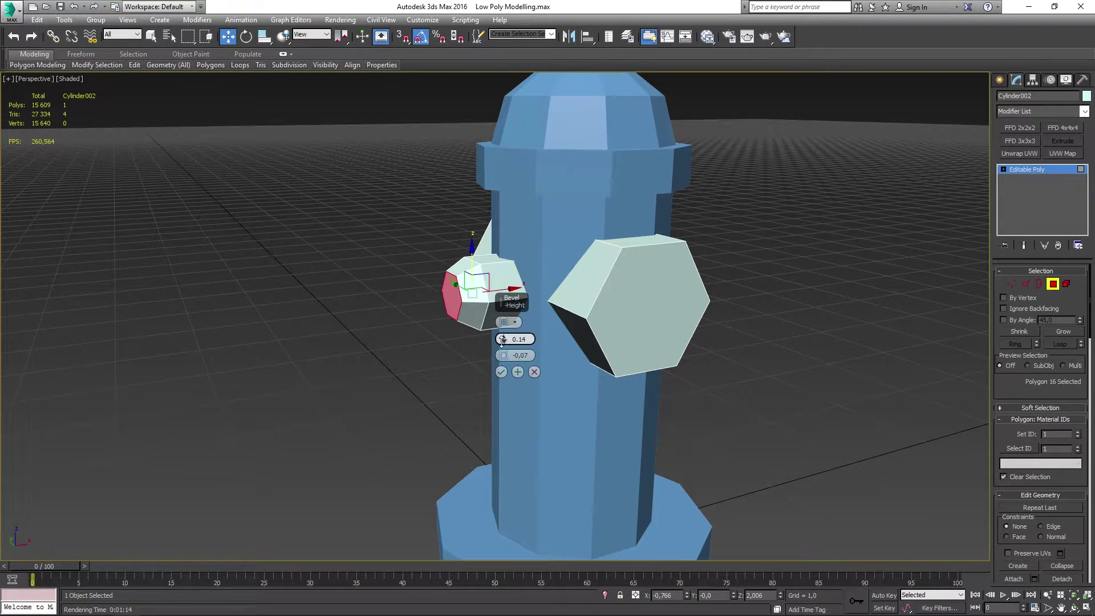
right_click(490, 324)
left_click(500, 353)
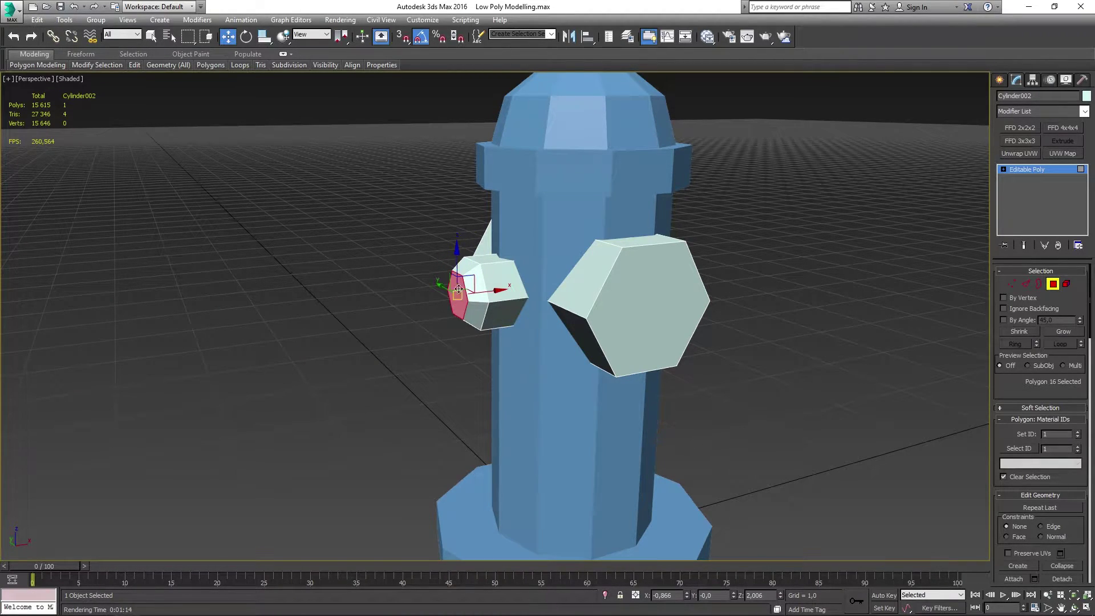
Inset the side nozzle's end face by 0.05 and extrude it into a stepped knob
right_click(459, 289)
left_click(504, 338)
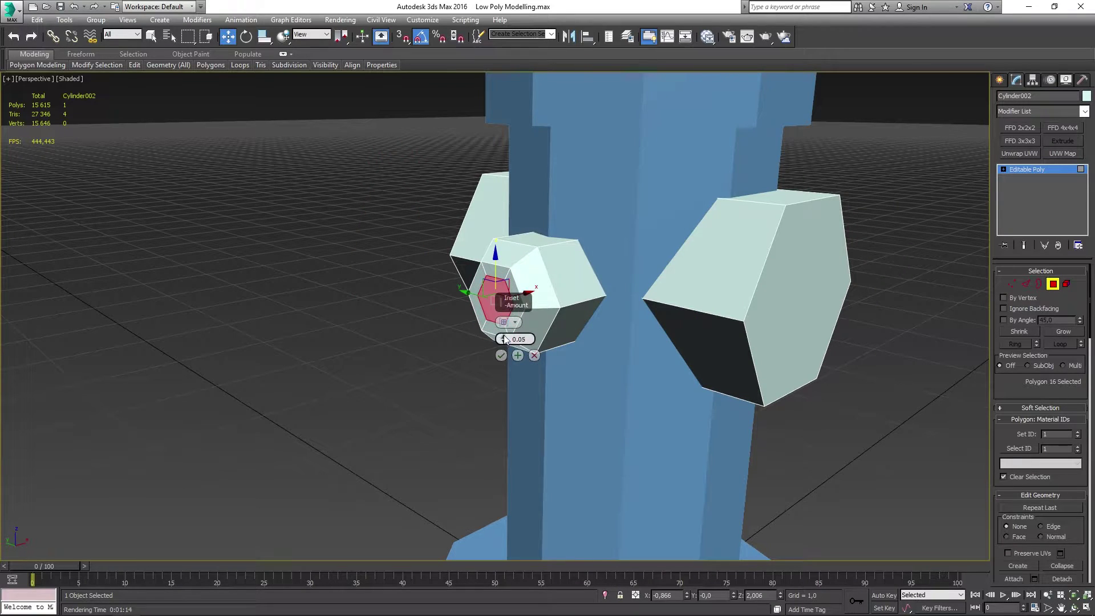
key("shift+e")
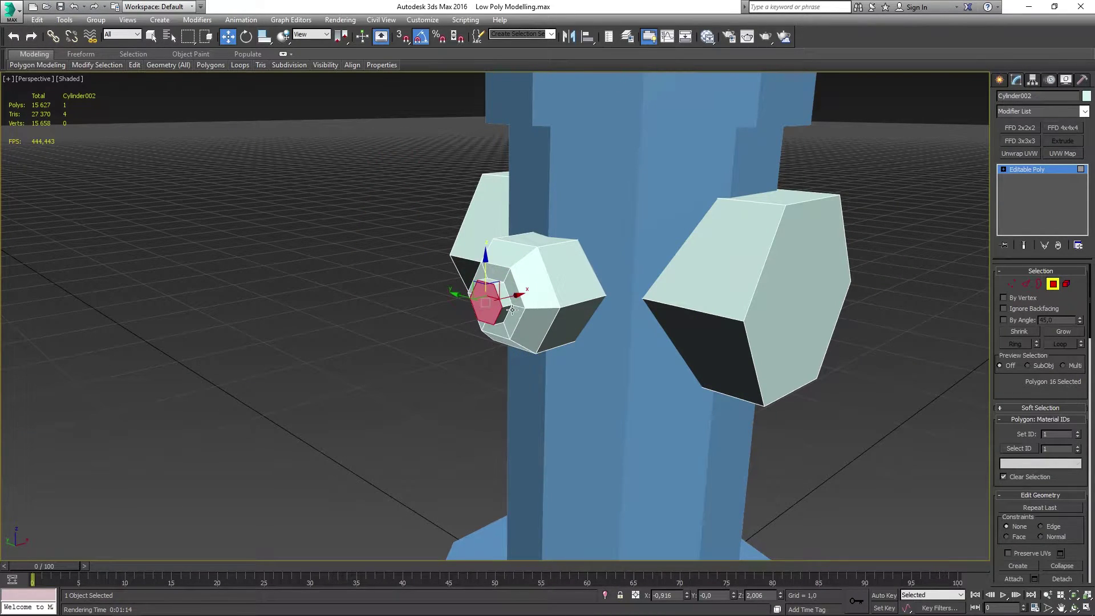
middle_click_drag(511, 309, 494, 315, "alt")
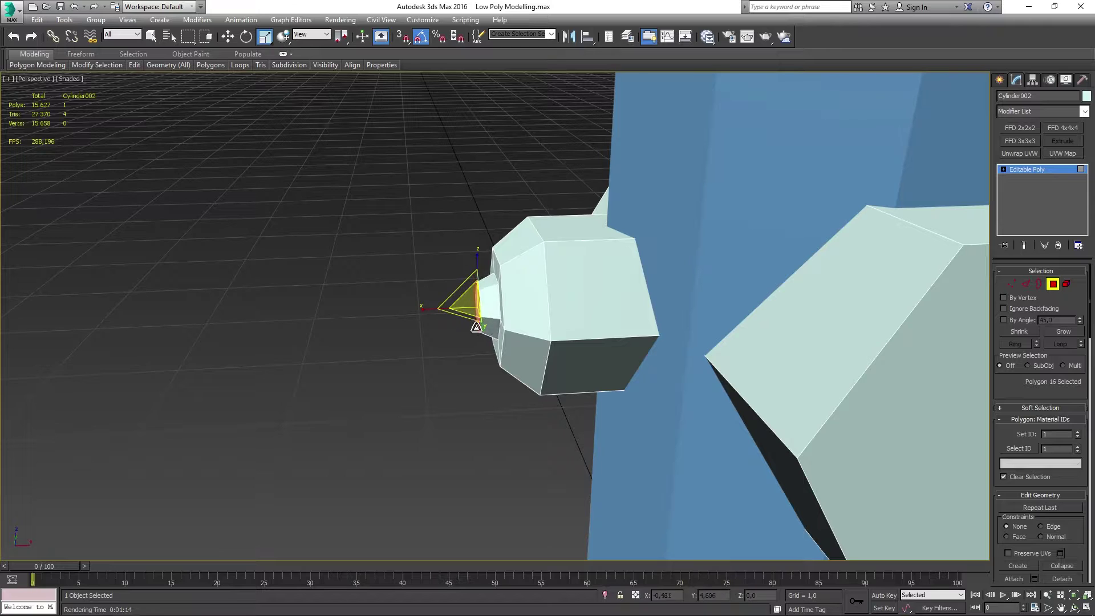
mouse_move(477, 330)
middle_mouse_down("alt")
mouse_move(513, 319)
mouse_move(490, 304)
mouse_move(452, 309)
mouse_move(511, 217)
middle_mouse_up("alt")
key("ctrl+Page_Up")
key("ctrl+Page_Up")
key("w")
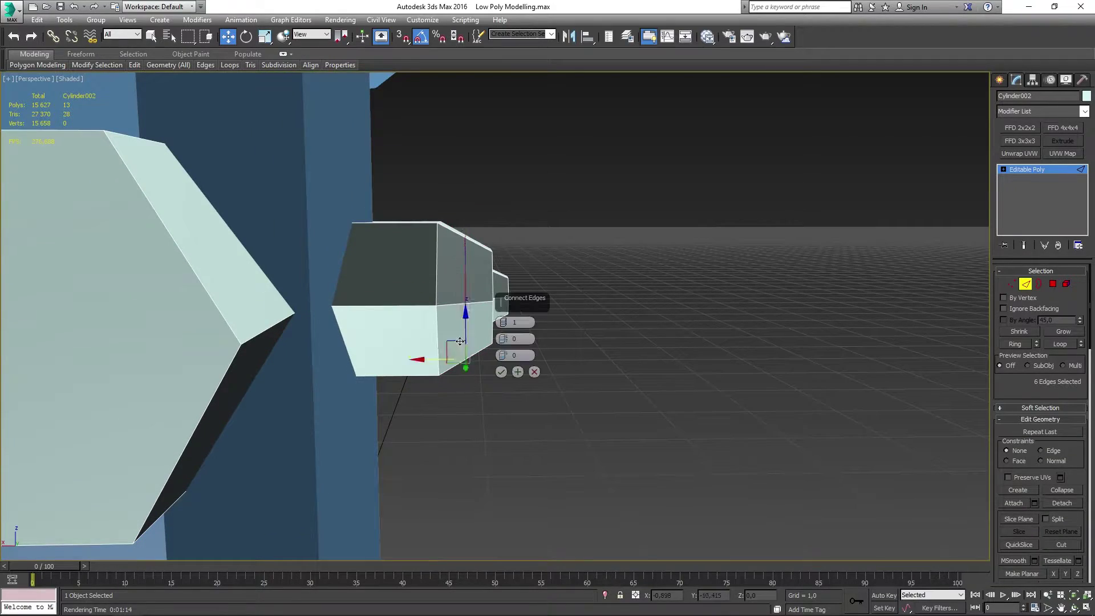
Add a connecting edge loop around the side nozzle's knob
key("2")
key("r")
middle_click_drag(502, 296, 408, 316, "alt")
middle_click_drag(463, 296, 415, 275, "alt")
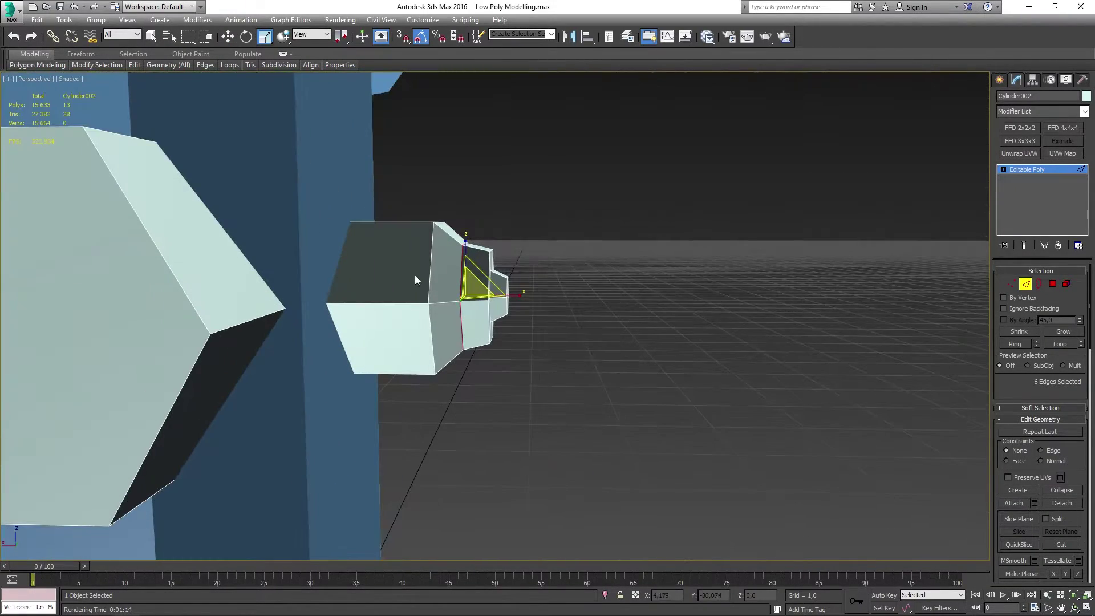
key("2")
middle_click_drag(495, 274, 490, 269, "alt")
scroll(490, 269, "up", 3)
scroll(490, 275, "up", 3)
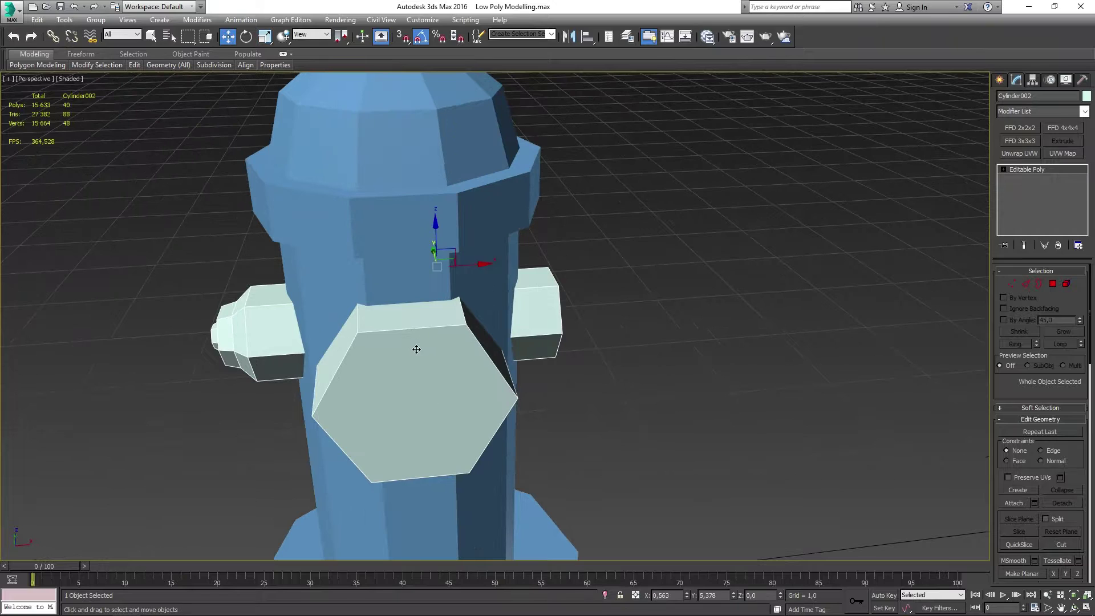
Inset the front nozzle's face by 0.14 and bevel it
key("5")
left_click(416, 349)
middle_click_drag(416, 350, 464, 340, "alt")
key("w")
scroll(481, 340, "up", 2)
key("4")
left_click(480, 340)
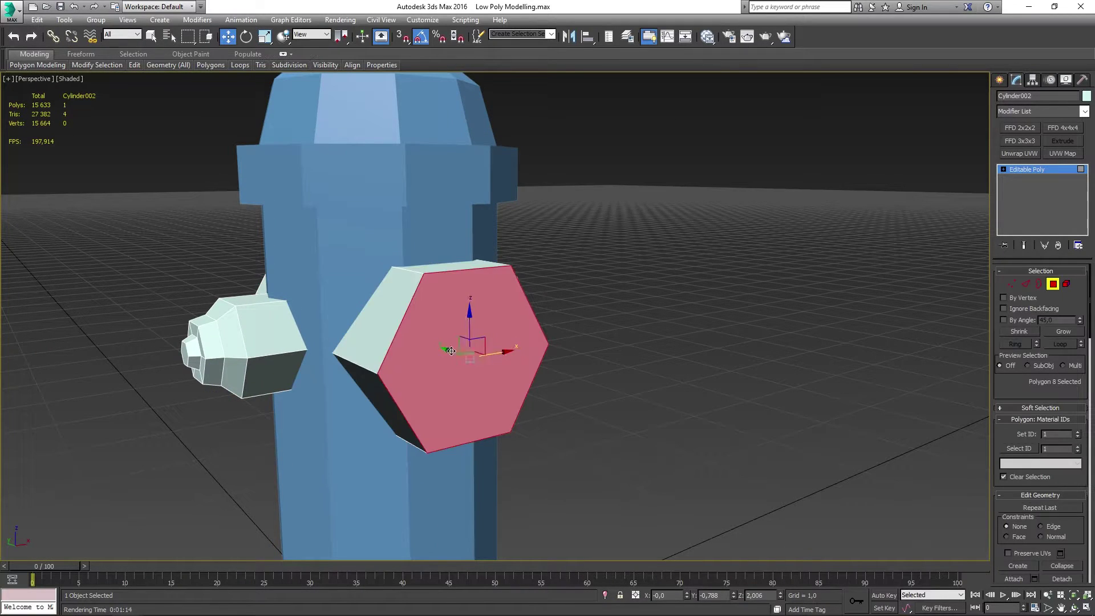
left_click_drag(504, 340, 504, 336)
left_click(500, 355)
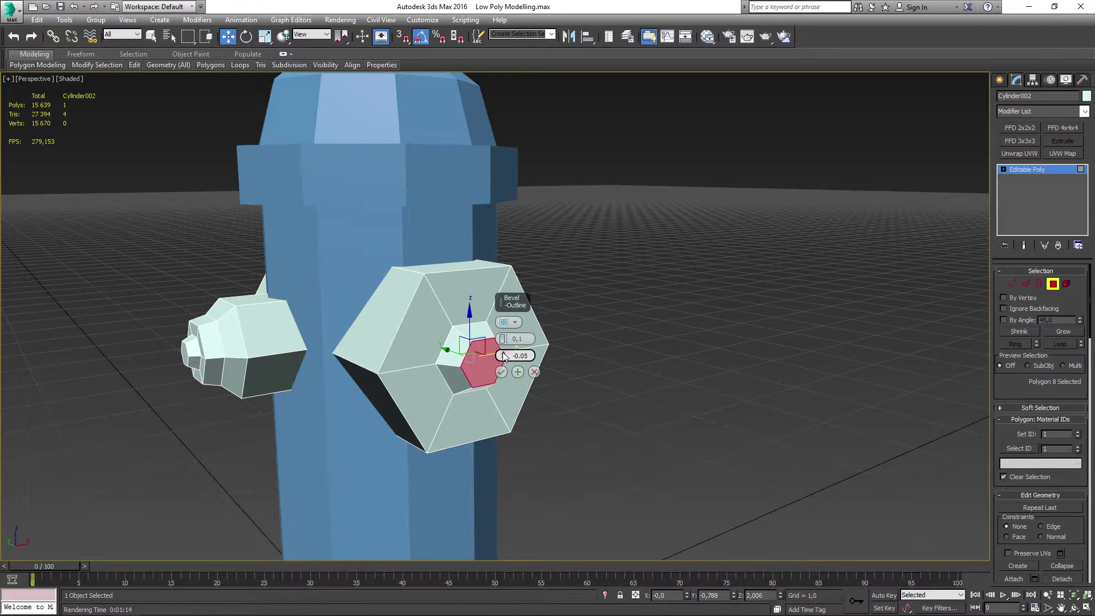
left_click(500, 372)
Chamfer the side nozzle's long edge ring at 0.12 with 2 segments
mouse_move(501, 372)
middle_mouse_down("alt")
mouse_move(621, 346)
mouse_move(462, 289)
middle_mouse_up("alt")
key("2")
left_click(461, 289)
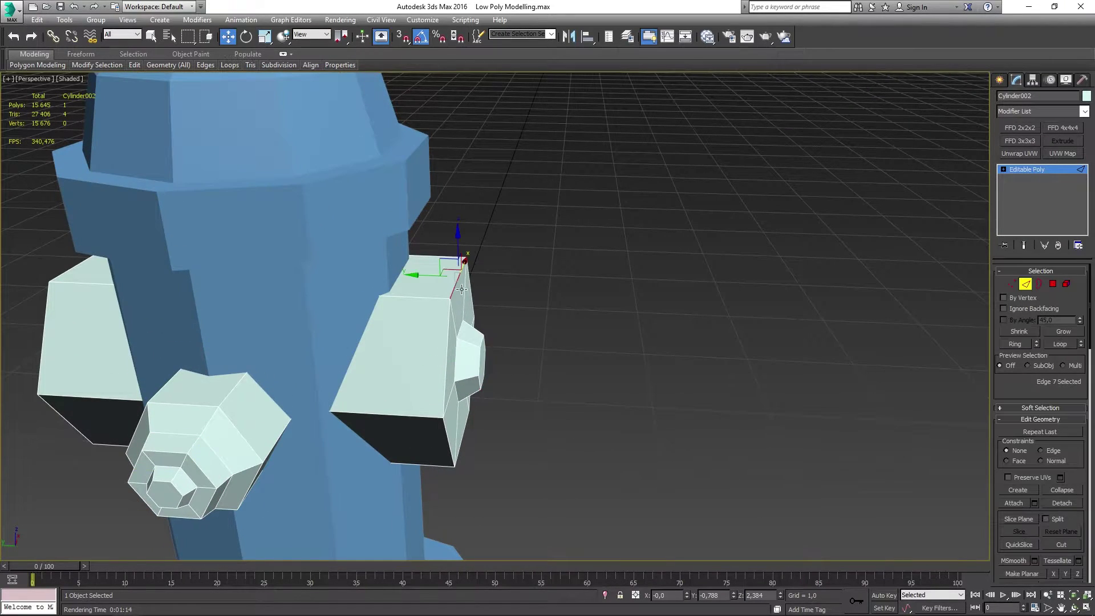
left_click(500, 372)
key("ctrl+shift+c")
left_click(505, 353)
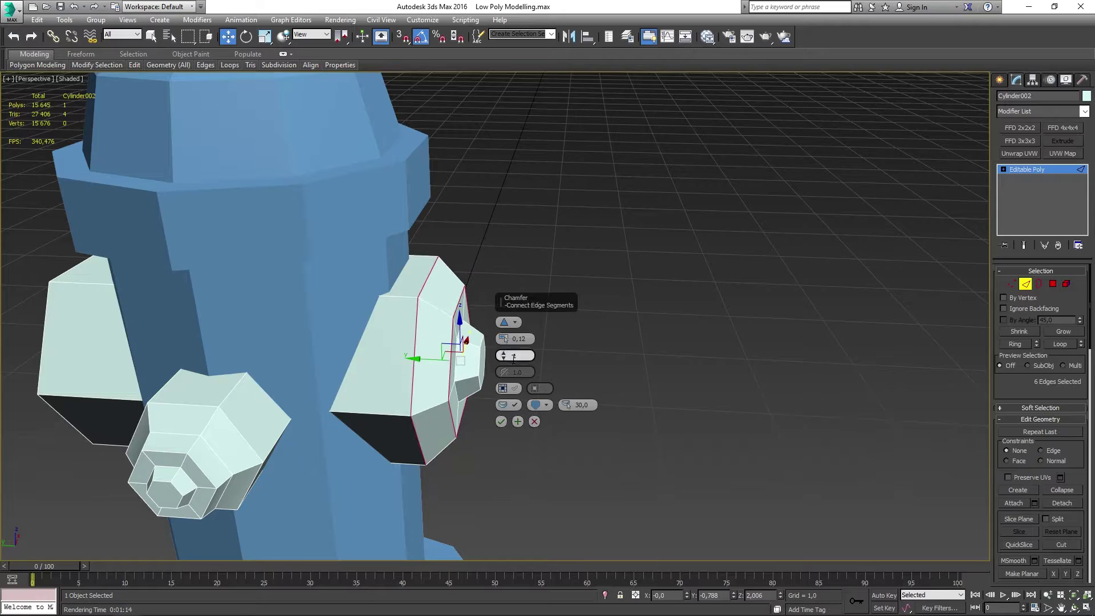
middle_click_drag(505, 354, 515, 364, "alt")
left_click(500, 421)
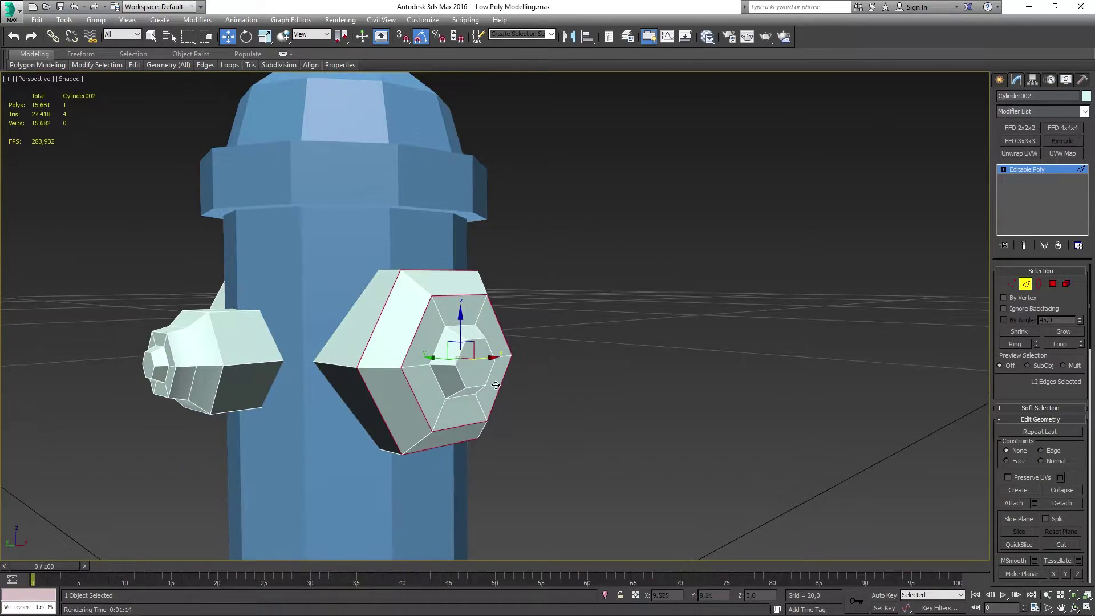
Inspect the nozzle elements from several angles, then exit sub-object editing
left_click(516, 364)
middle_click_drag(465, 295, 203, 318, "alt")
left_click(684, 365)
key("5")
left_click(684, 365)
middle_click_drag(685, 365, 641, 337, "alt")
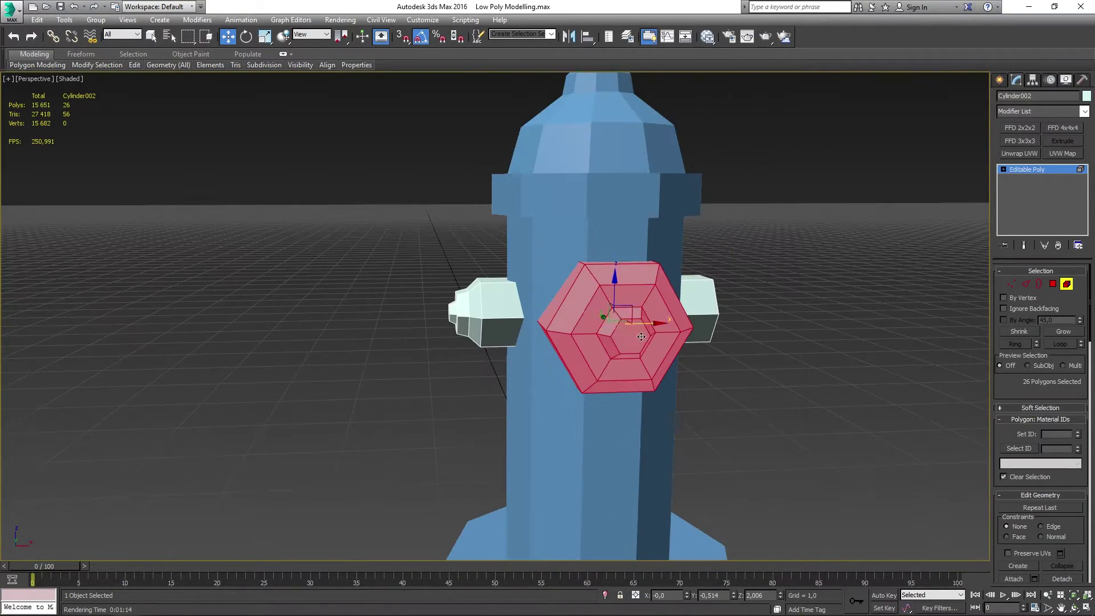
key("5")
middle_click_drag(560, 326, 777, 276, "alt")
scroll(777, 276, "down", 3)
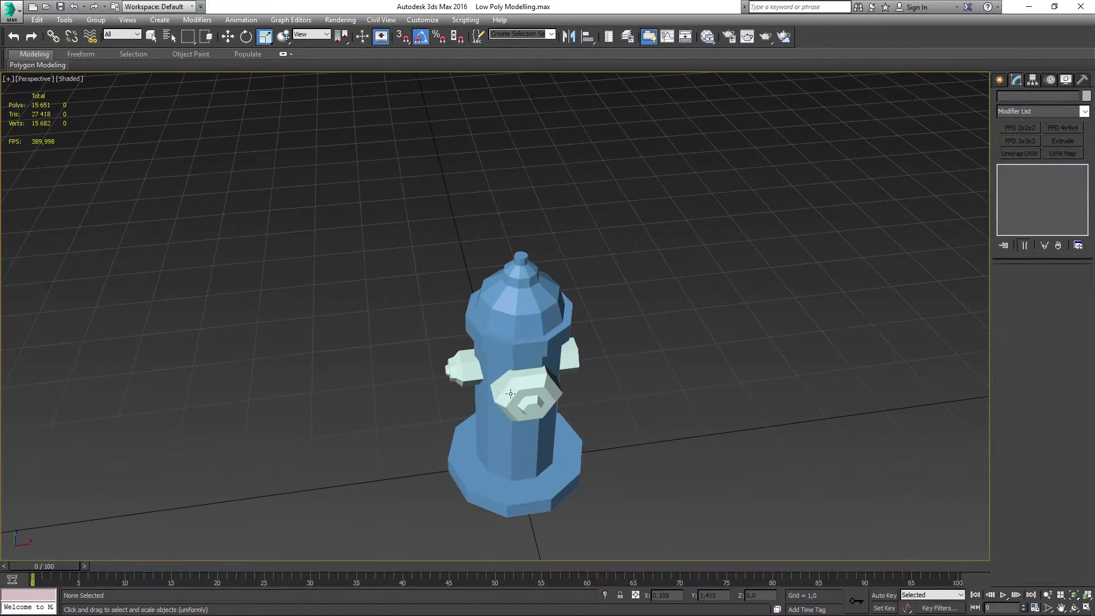
scroll(489, 258, "up", 2)
middle_click_drag(489, 259, 928, 108, "alt")
Center the hydrant's pivot to the object using Affect Pivot Only
left_click(1032, 80)
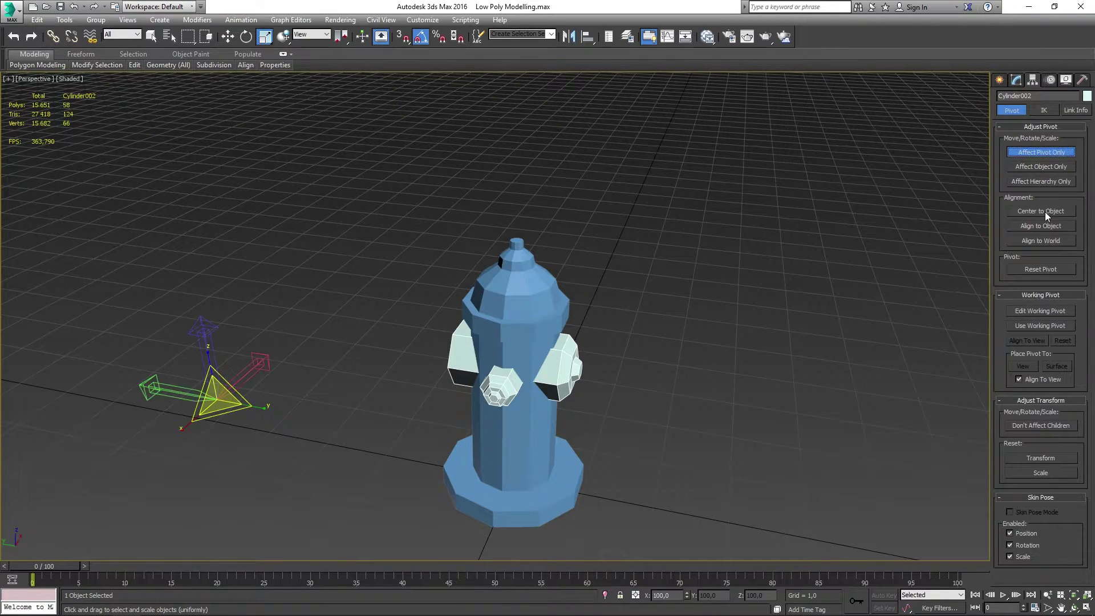
left_click(1040, 211)
left_click(1040, 152)
left_click(1015, 79)
Detach the selected side nozzle elements into a new object, Object001
key("5")
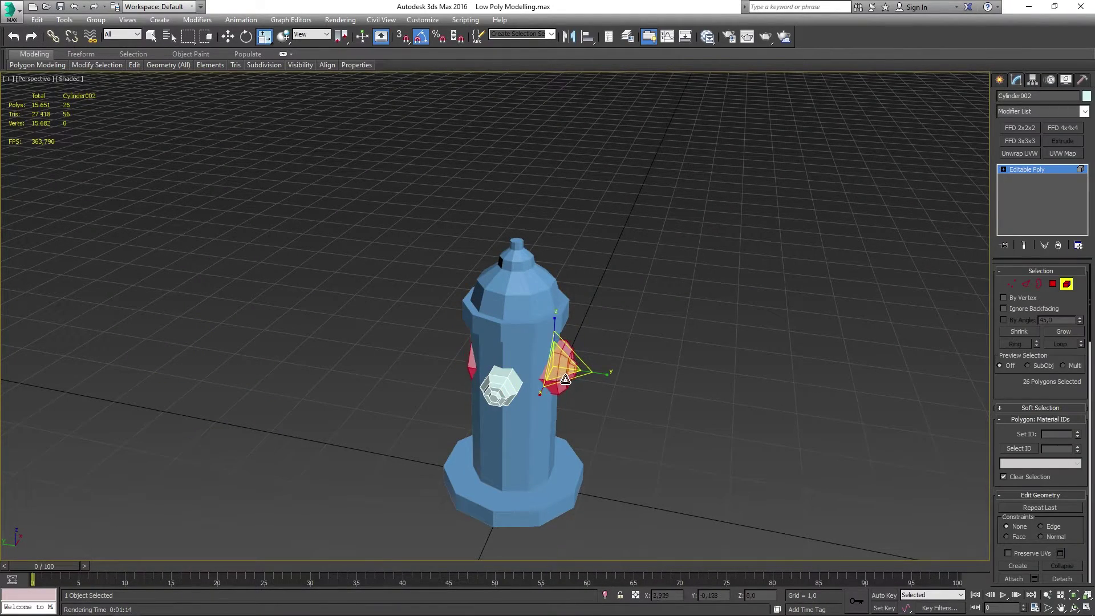
middle_click_drag(565, 379, 533, 391, "alt")
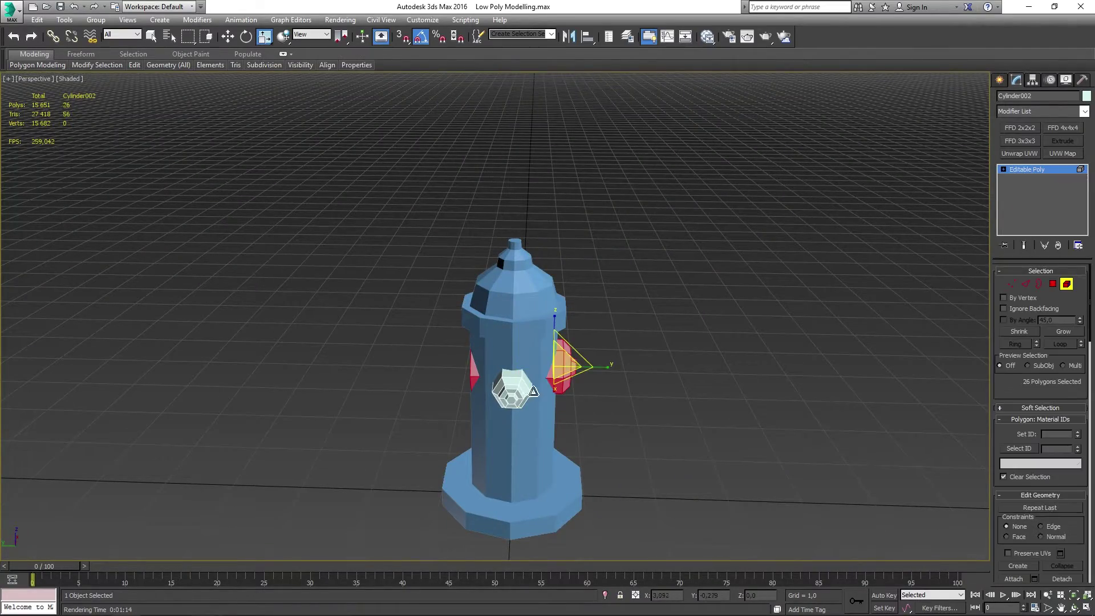
scroll(533, 391, "up", 3)
left_click(1062, 579)
left_click(613, 342)
Select the detached Object001 and bring up its modifier settings
left_click(1024, 169)
left_click(573, 399)
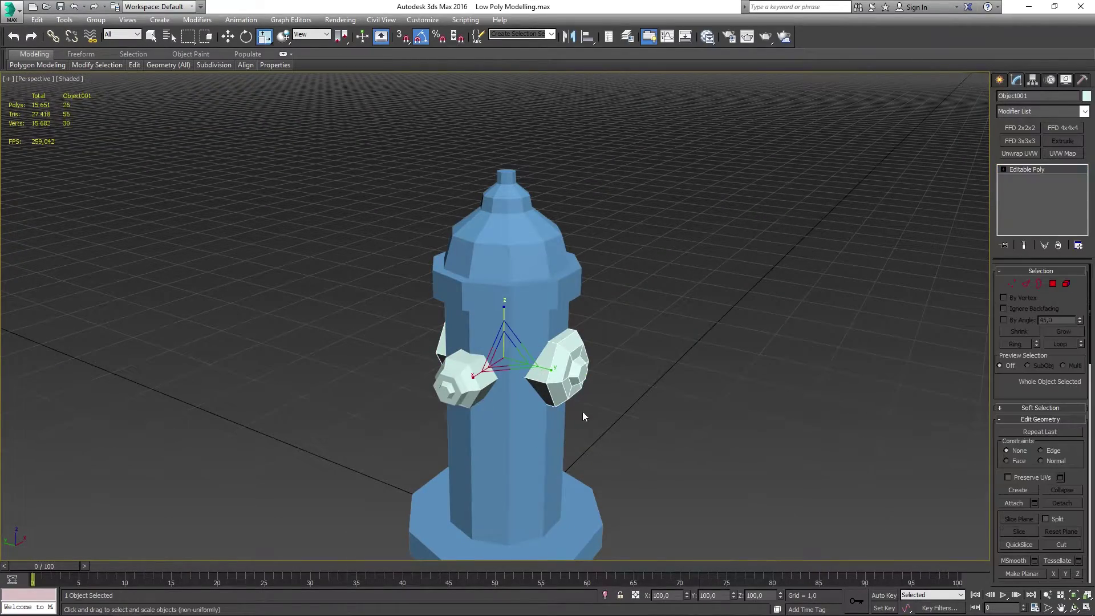
left_click(999, 80)
left_click(1016, 80)
key("w")
scroll(582, 299, "up", 3)
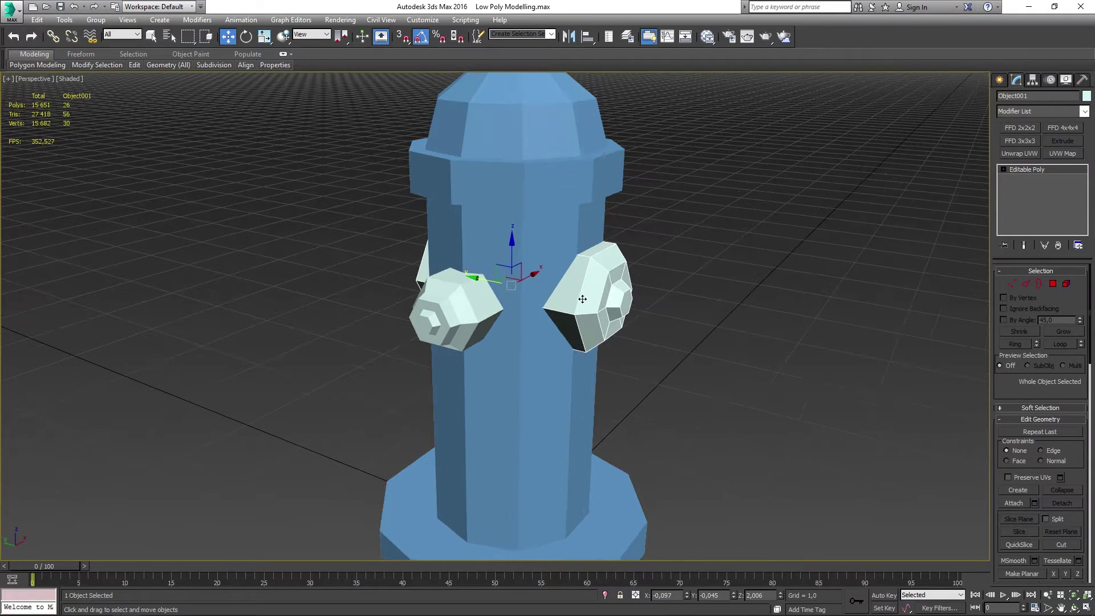
middle_click_drag(592, 293, 570, 273, "alt")
Add a Symmetry modifier to the side nozzle, mirroring it across the Y axis
left_click(1064, 107)
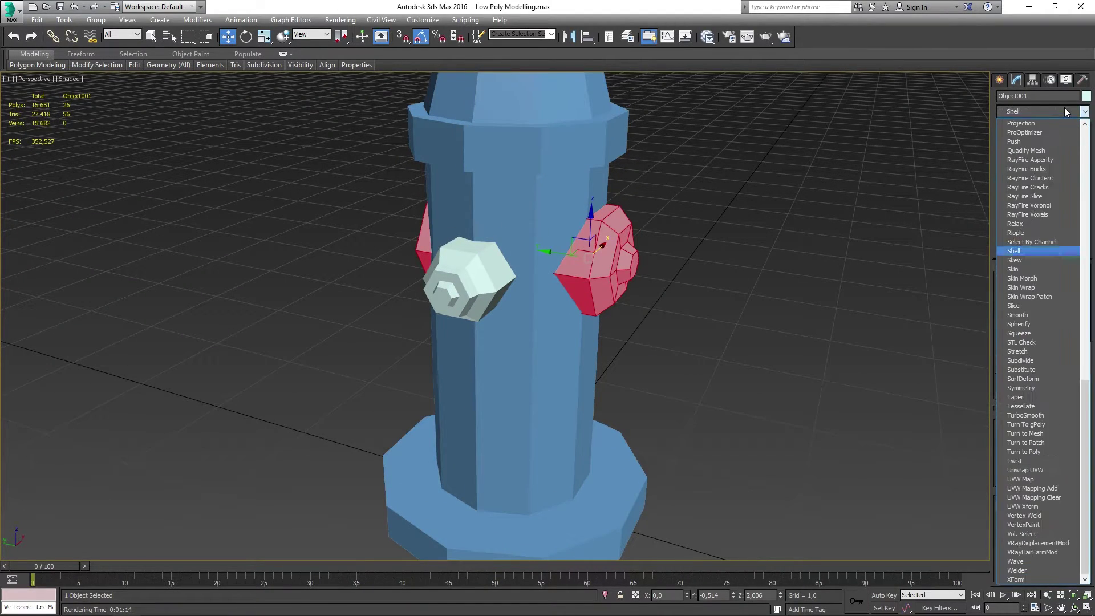
left_click(1020, 252)
scroll(560, 247, "up", 2)
left_click(1034, 292)
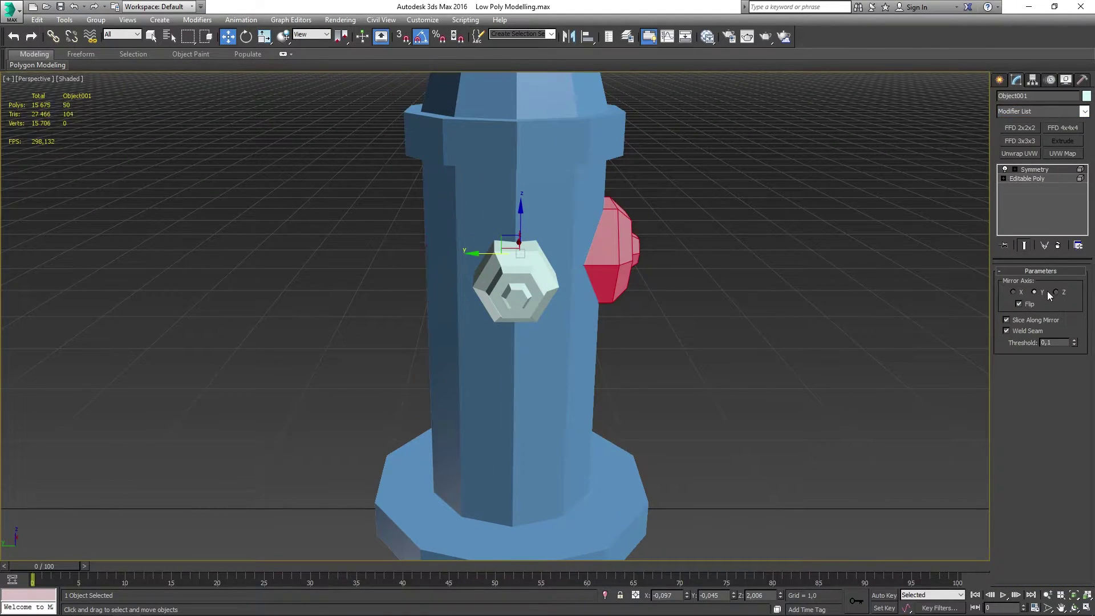
key("F3")
middle_click_drag(799, 285, 629, 282, "alt")
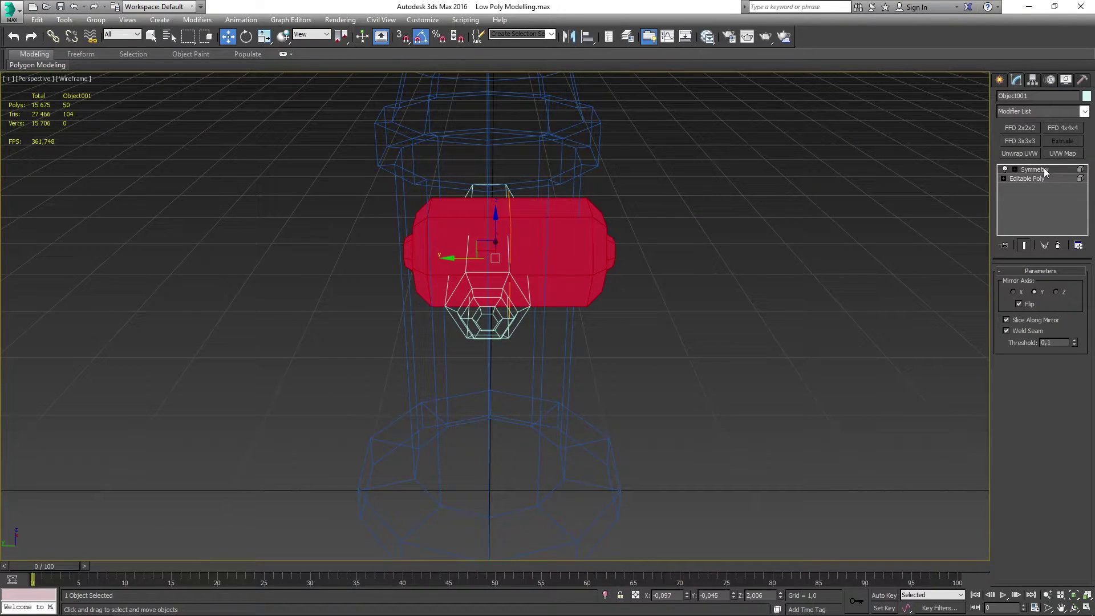
Remove the Symmetry modifier and clean up the nozzle's polygons and edges
left_click(1057, 245)
key("F3")
key("4")
key("r")
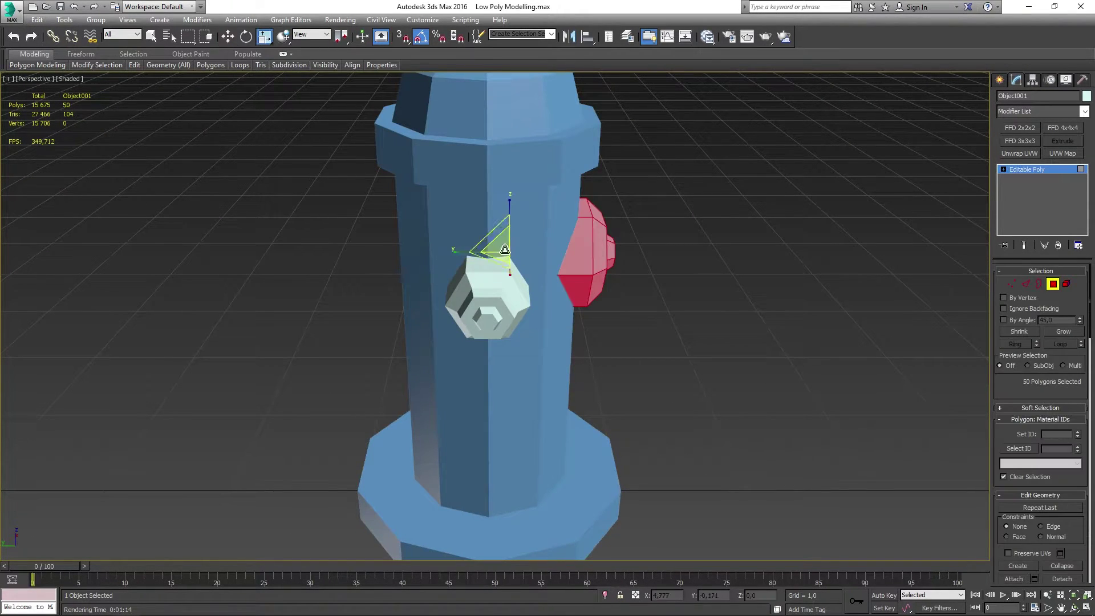
middle_click_drag(761, 230, 722, 317, "alt")
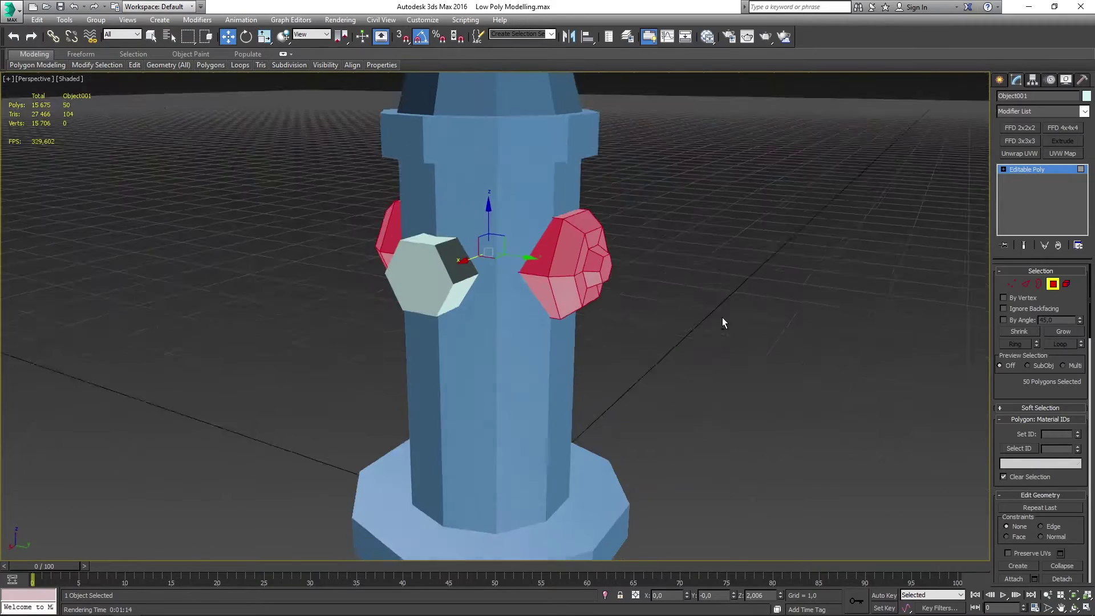
key("F3")
key("2")
key("F3")
Select the other nozzle, Cylinder002, and enable Affect Pivot Only
left_click(511, 221)
key("5")
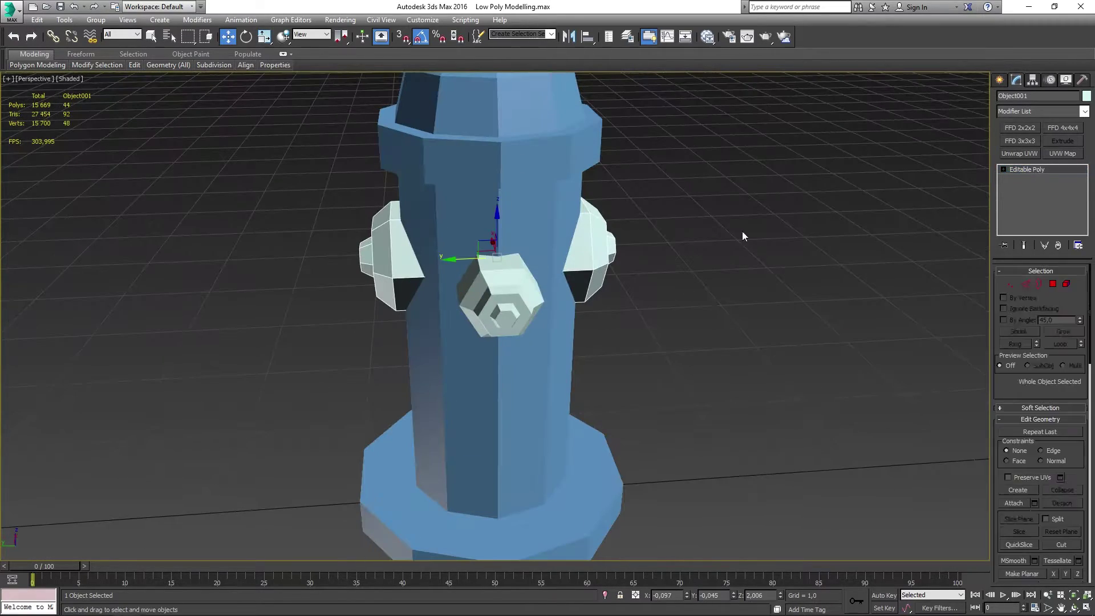
middle_click_drag(741, 231, 623, 249, "alt")
left_click(1033, 80)
left_click(1041, 152)
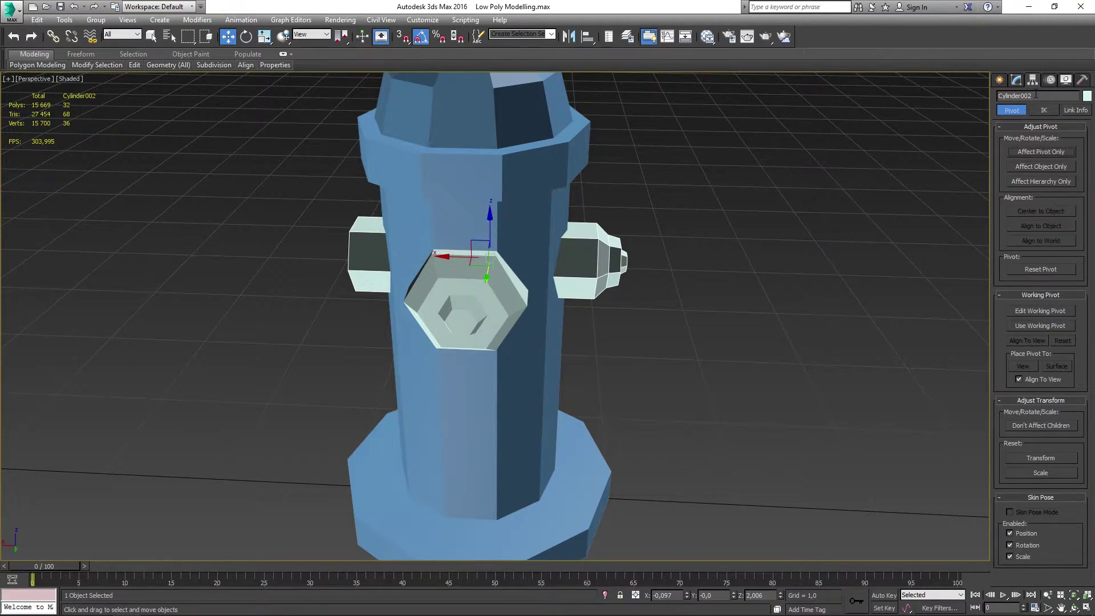
Add a Symmetry modifier to Cylinder002 and Collapse All to bake the mirror into its mesh
left_click(1016, 80)
left_click(1044, 111)
scroll(1035, 306, "down", 5)
left_click(1035, 306)
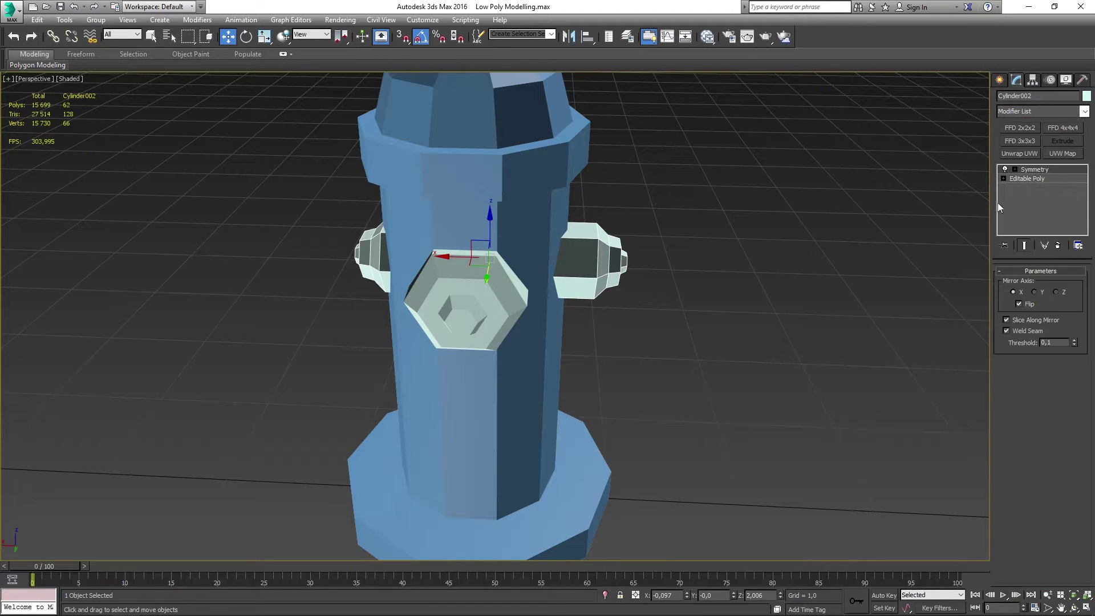
right_click(1020, 169)
left_click(1001, 269)
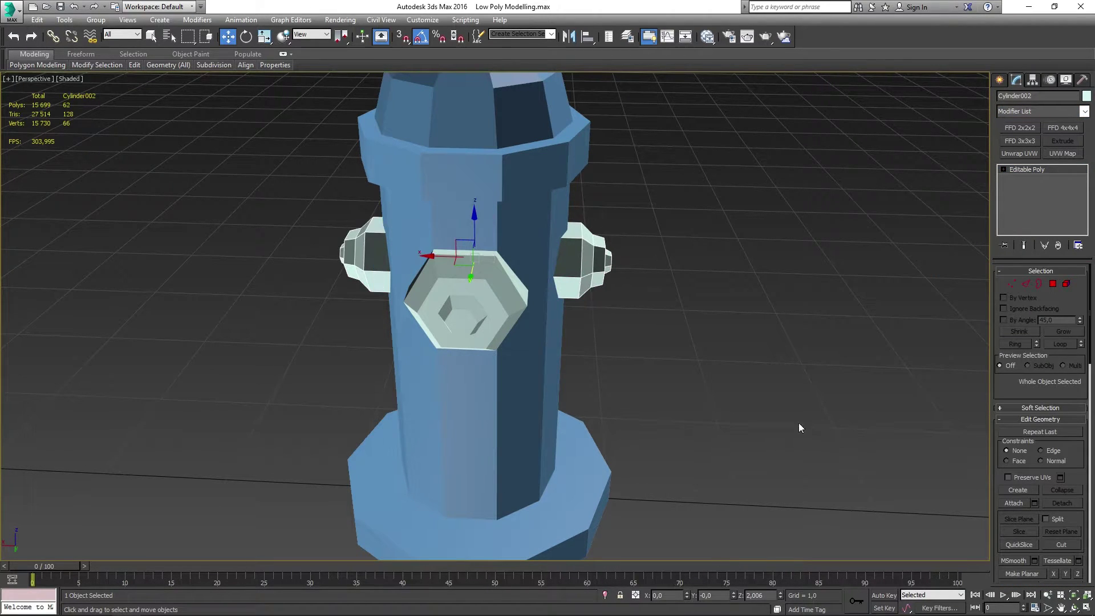
Orbit down around the hydrant and select the cap piece
mouse_move(798, 423)
middle_mouse_down("alt")
mouse_move(497, 283)
mouse_move(489, 329)
middle_mouse_up("alt")
scroll(498, 283, "down", 5)
scroll(489, 329, "down", 3)
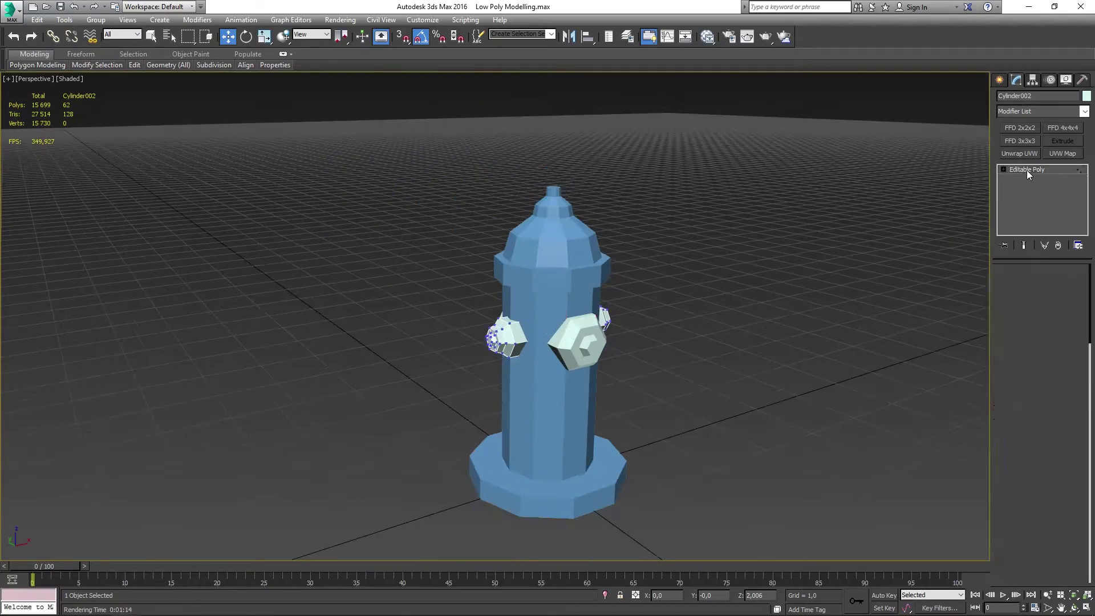
scroll(723, 298, "down", 3)
middle_click_drag(723, 298, 504, 298, "alt")
scroll(500, 420, "up", 4)
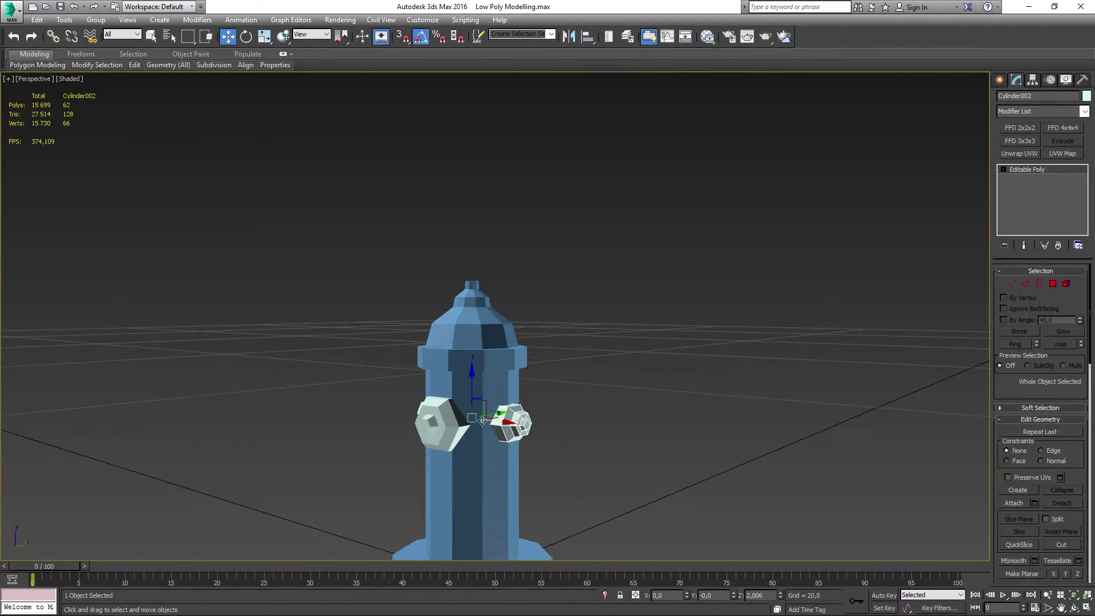
left_click(600, 416)
Select Cylinder001 and pick a base polygon in Polygon mode
scroll(600, 416, "down", 4)
scroll(599, 417, "up", 2)
left_click(546, 453)
middle_click_drag(645, 403, 621, 419, "alt")
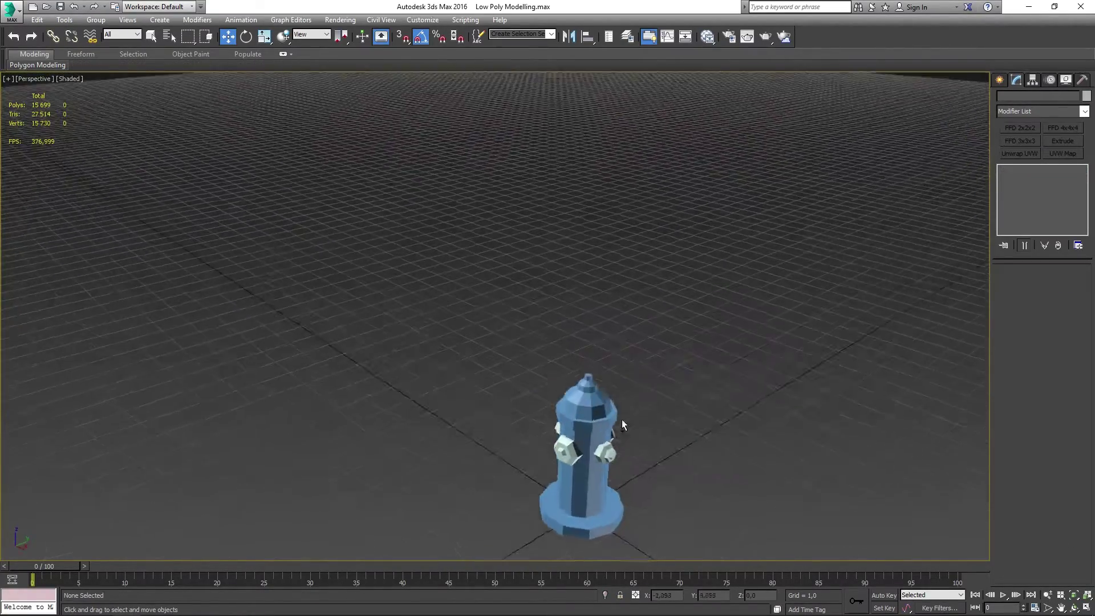
scroll(621, 419, "up", 4)
key("4")
left_click(548, 433)
middle_click_drag(570, 444, 584, 448, "alt")
Turn on Shade Selected Faces so selected polygons display red
scroll(585, 452, "up", 5)
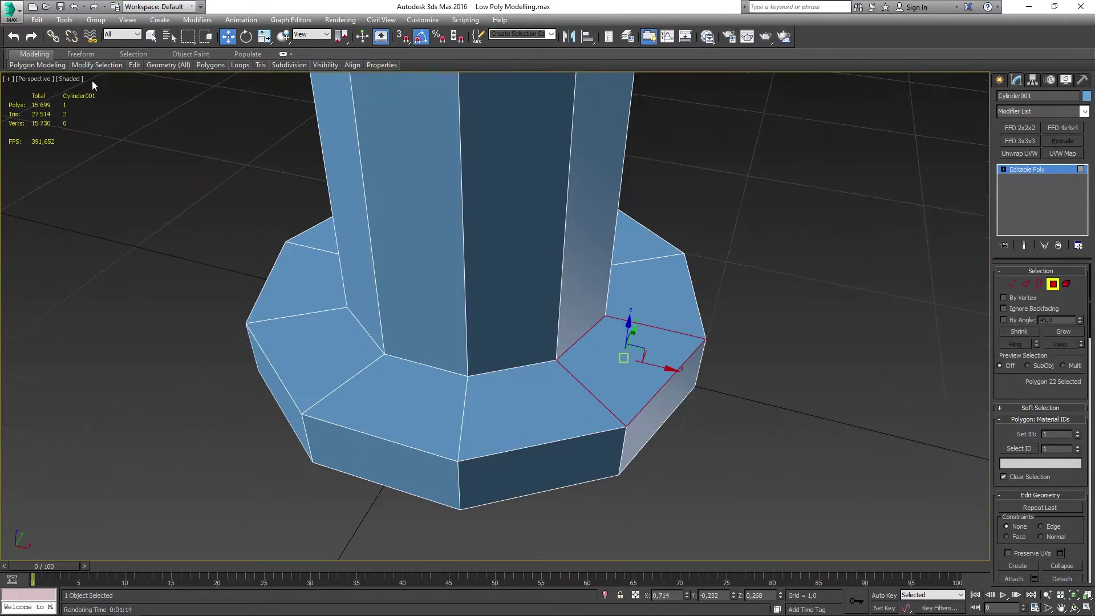
left_click(34, 79)
left_click(69, 79)
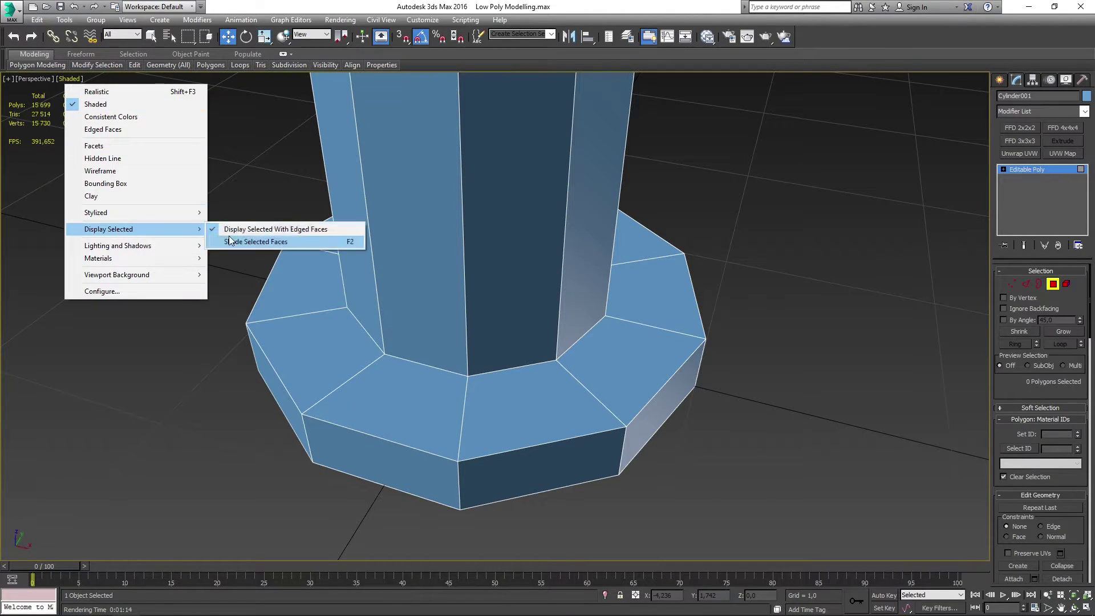
left_click(256, 245)
Select the top ring of the base polygons
scroll(679, 383, "down", 5)
mouse_move(679, 383)
middle_mouse_down("alt")
mouse_move(664, 342)
mouse_move(432, 319)
mouse_move(493, 381)
middle_mouse_up("alt")
left_click(663, 319, "shift")
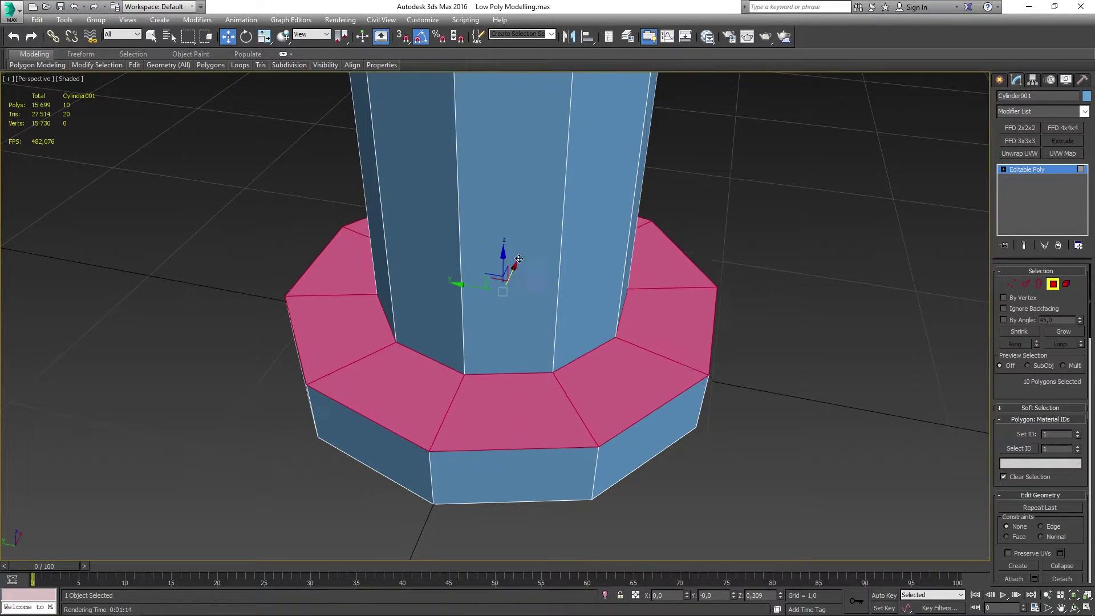
left_click(1017, 285)
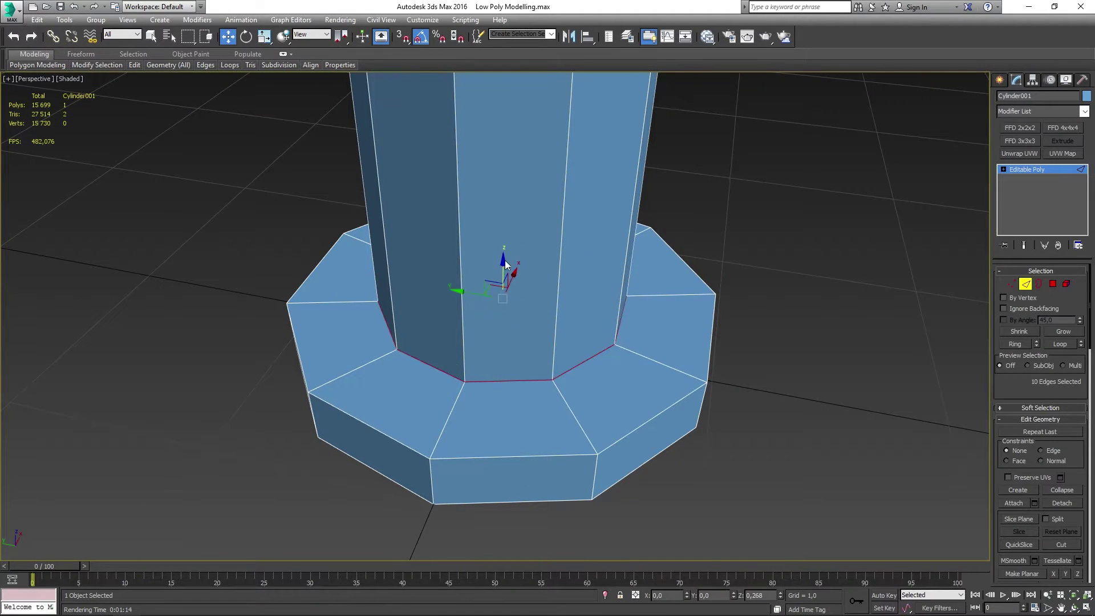
scroll(543, 294, "down", 6)
mouse_move(543, 294)
middle_mouse_down("alt")
mouse_move(532, 409)
mouse_move(542, 399)
middle_mouse_up("alt")
Select the lower base polygons, shrink the selection and scale them
key("5")
key("4")
left_click_drag(585, 431, 668, 409)
scroll(669, 410, "up", 5)
key("r")
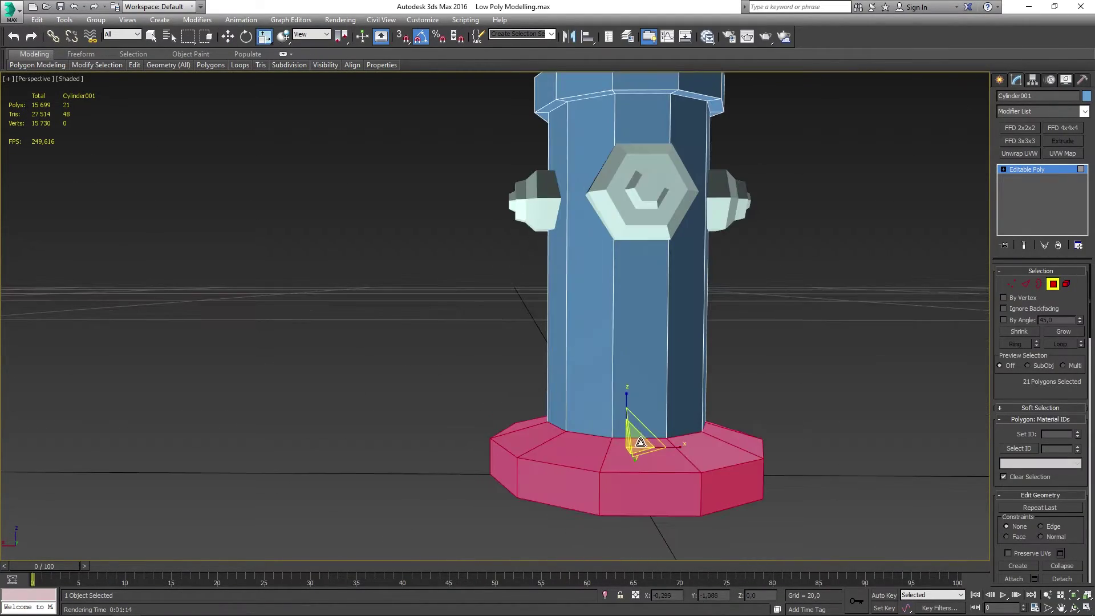
key("ctrl+Page_Down")
mouse_move(639, 442)
middle_mouse_down("alt")
mouse_move(746, 422)
mouse_move(632, 466)
middle_mouse_up("alt")
Attach all hydrant parts to Object001 and assign a red material in the Material Editor
key("4")
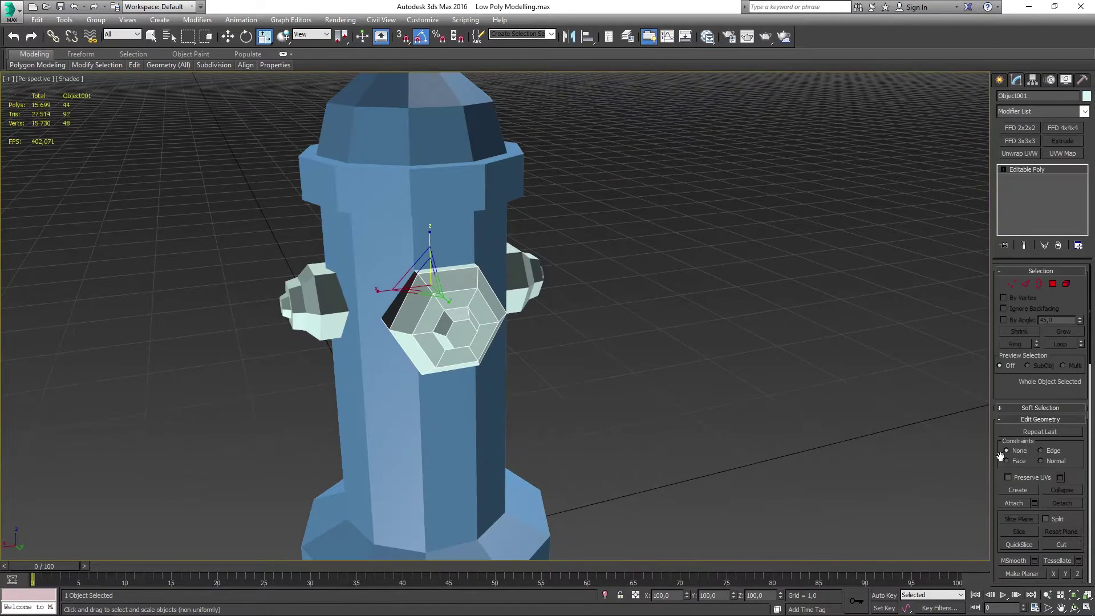
left_click(515, 299)
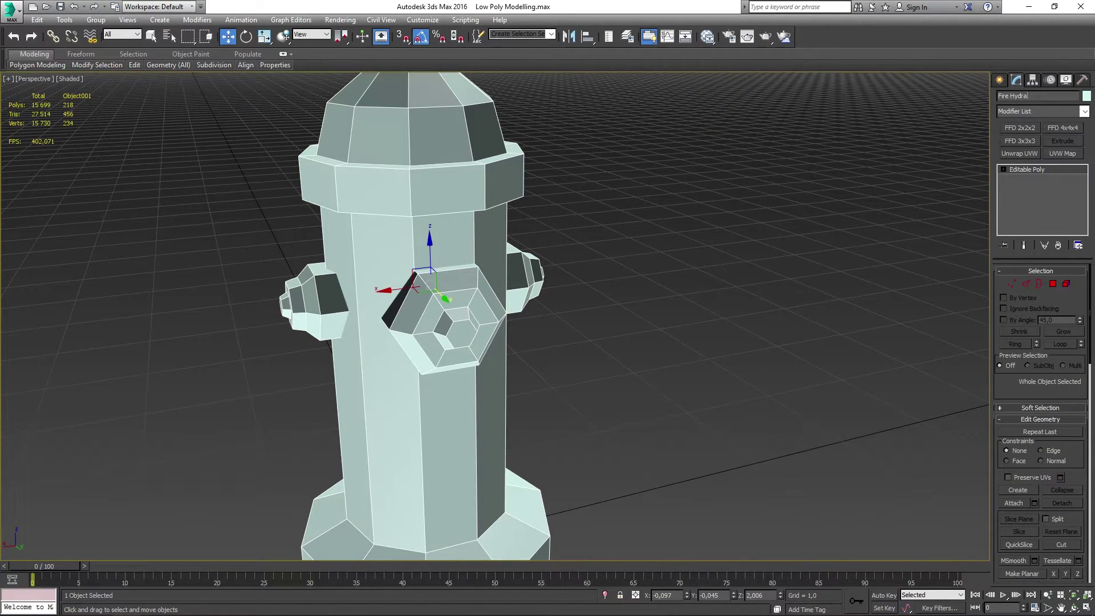
scroll(823, 230, "down", 5)
key("m")
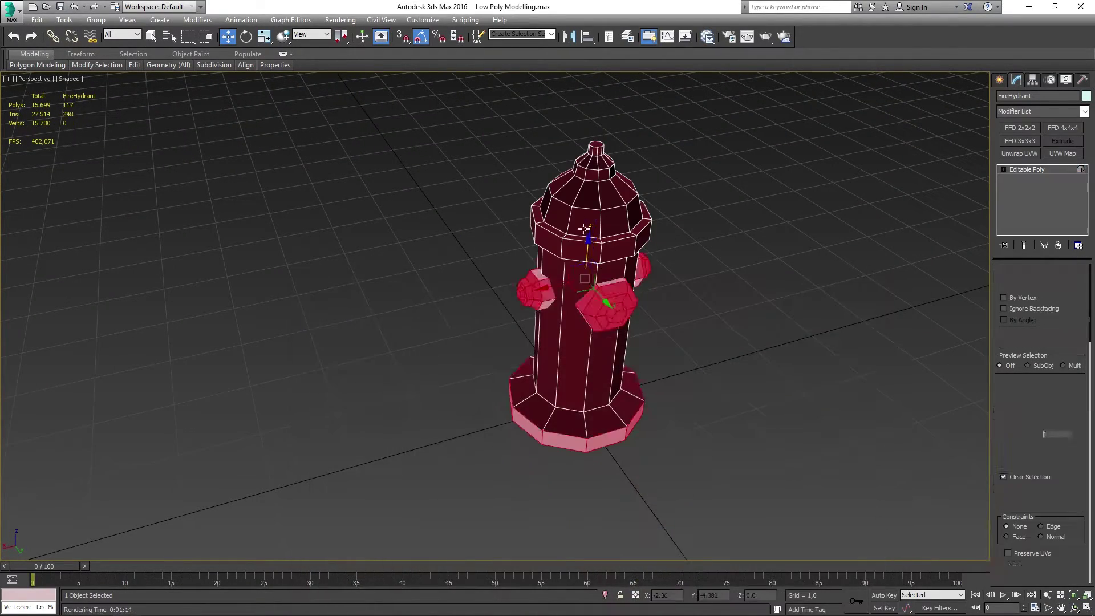
left_click(687, 255)
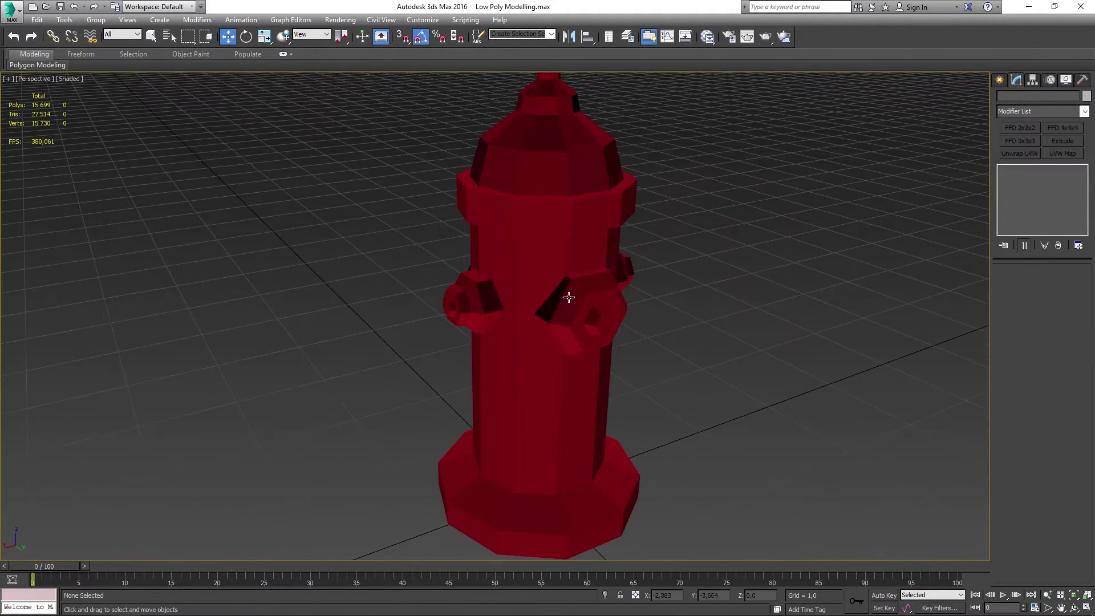
Select the FireHydrant and open its Hierarchy pivot settings to place the pivot at the base
left_click(548, 297)
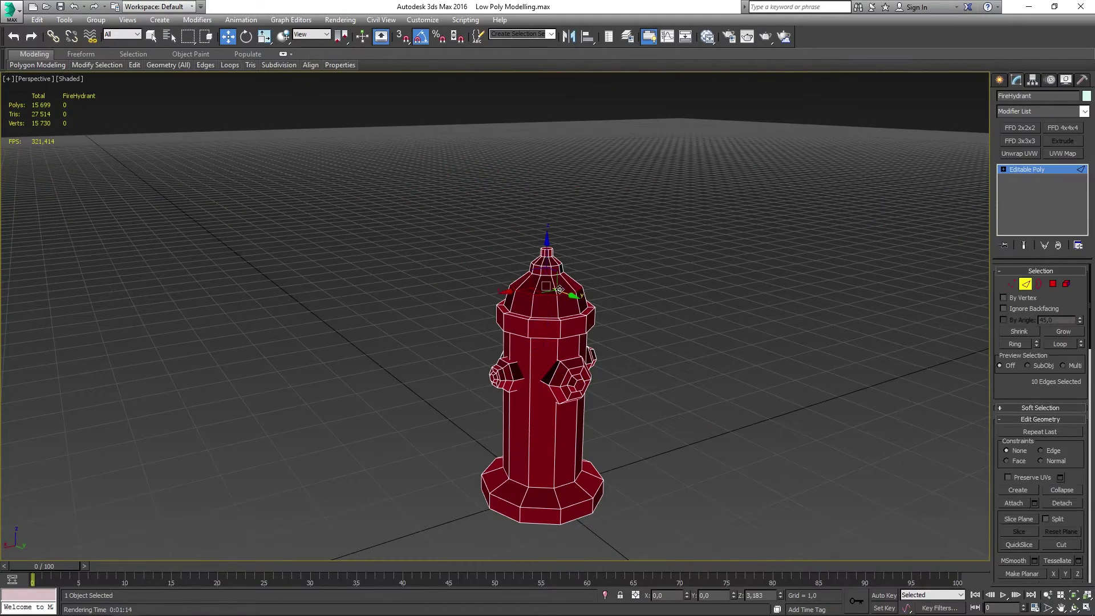
left_click(545, 274)
scroll(535, 279, "up", 4)
scroll(525, 173, "up", 1)
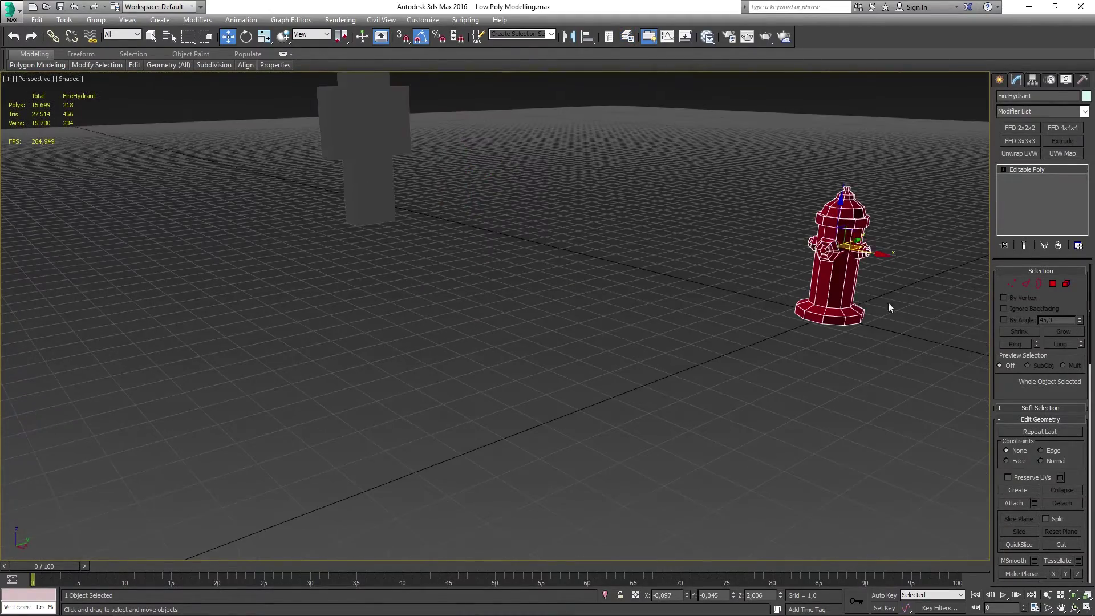
left_click(1032, 80)
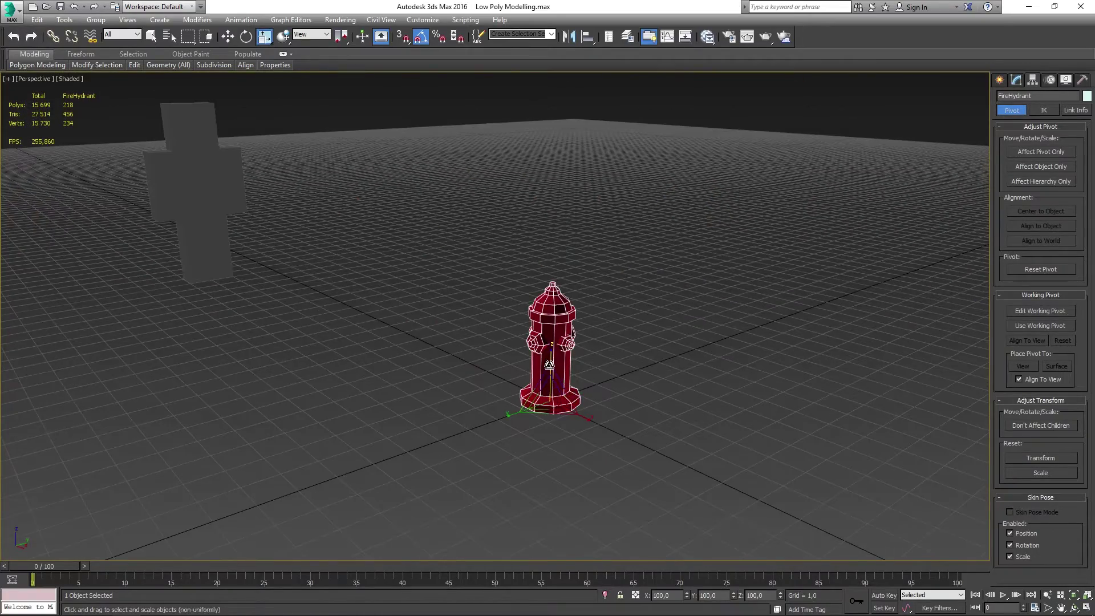
Return to the Modify panel with the FireHydrant selected
left_click(1016, 80)
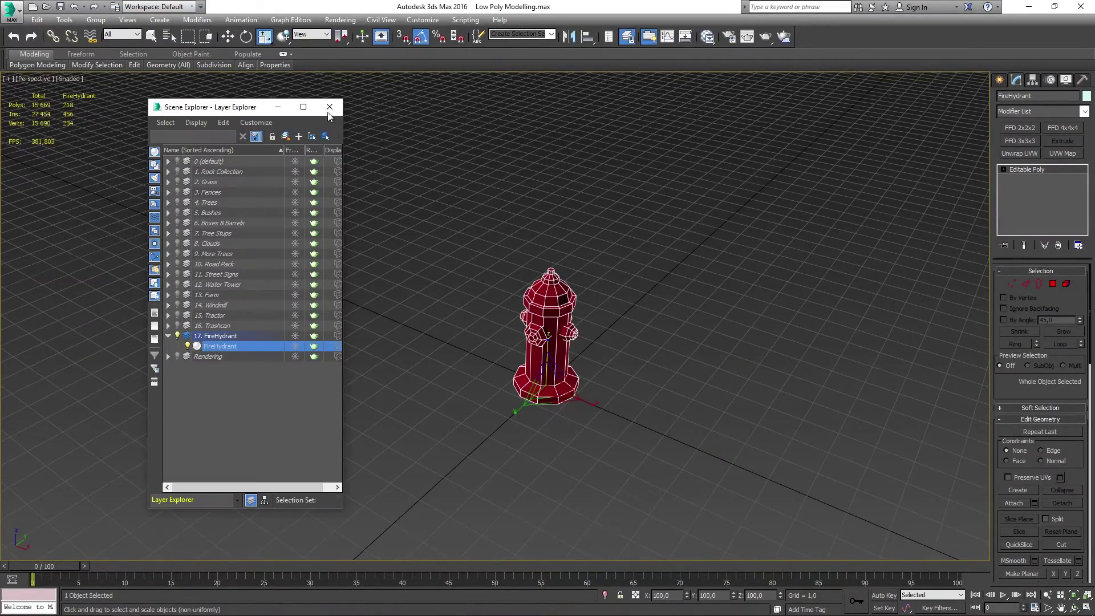